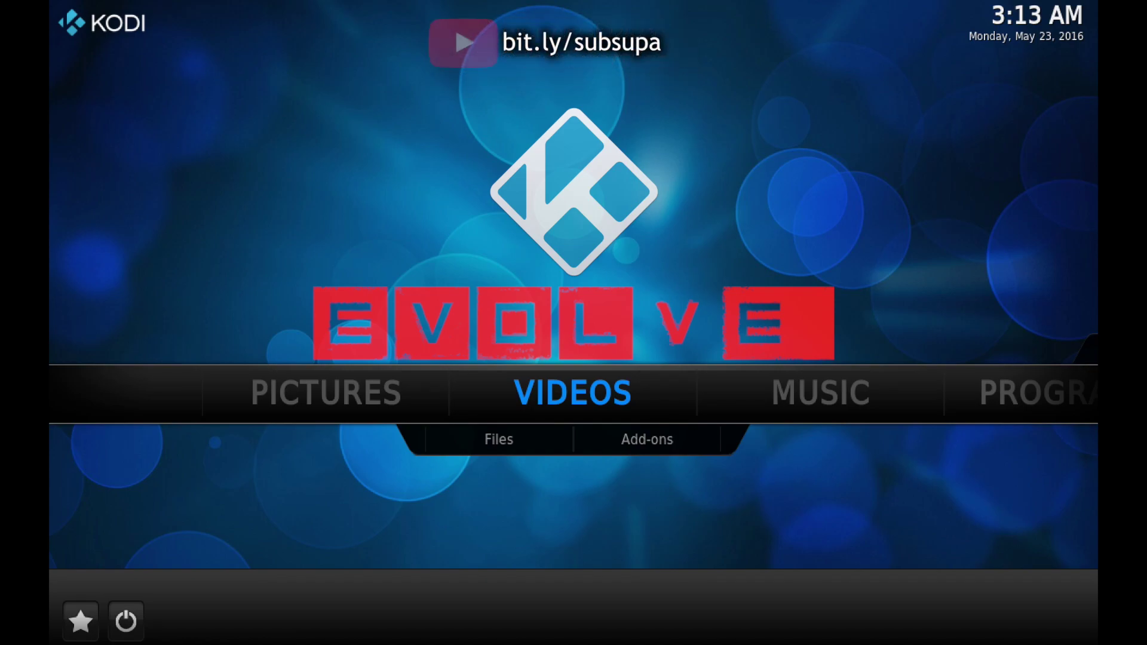
Open the system's file manager and go to the option for adding a source.
key(Right)
key(Right)
key(Right)
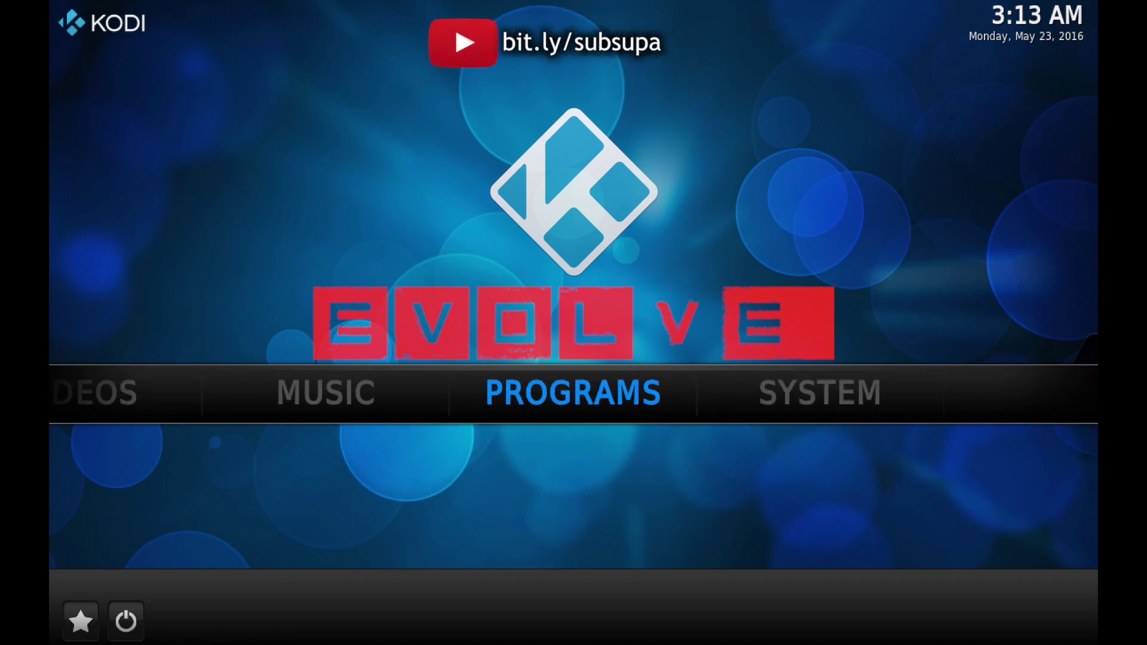
key(Down)
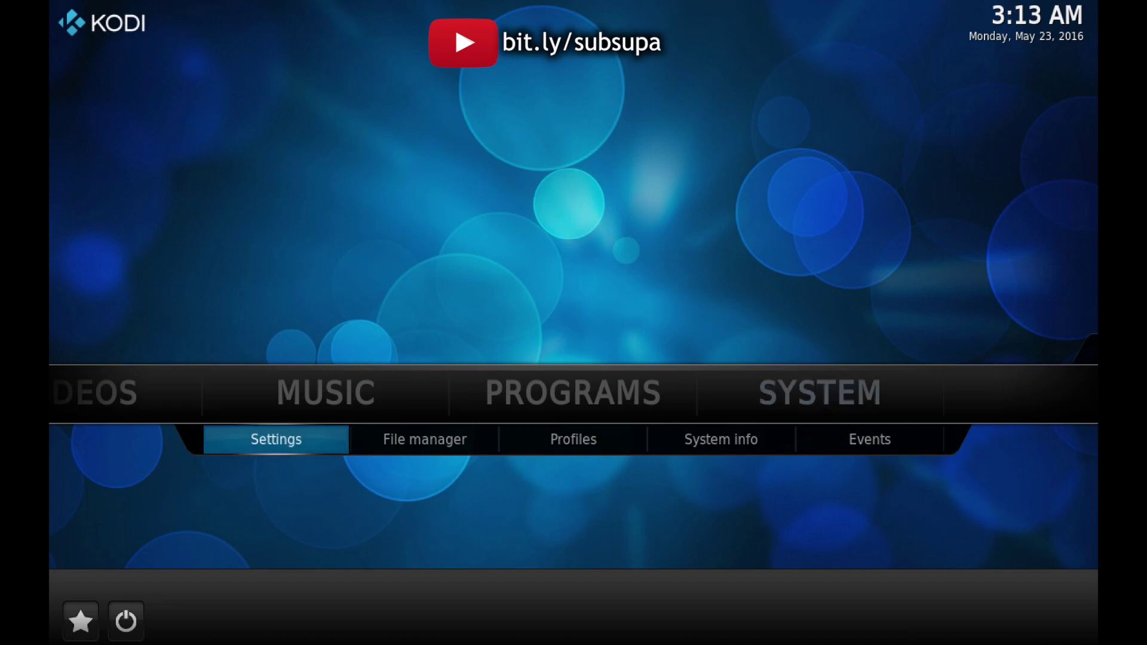
key(Right)
key(Return)
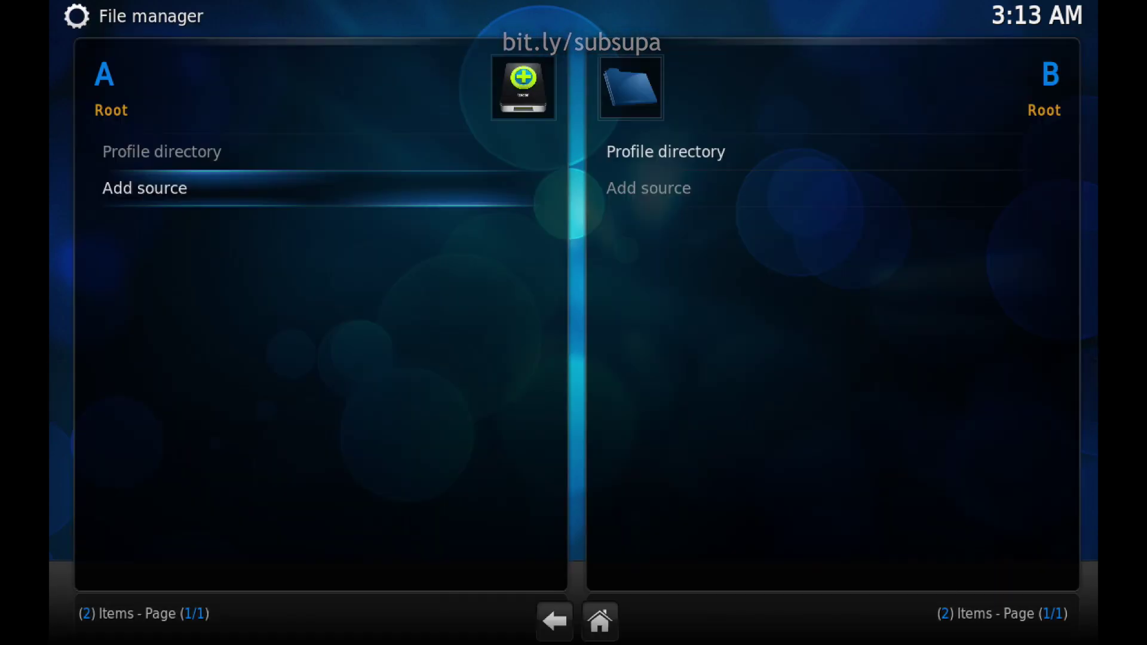
key(Up)
key(Down)
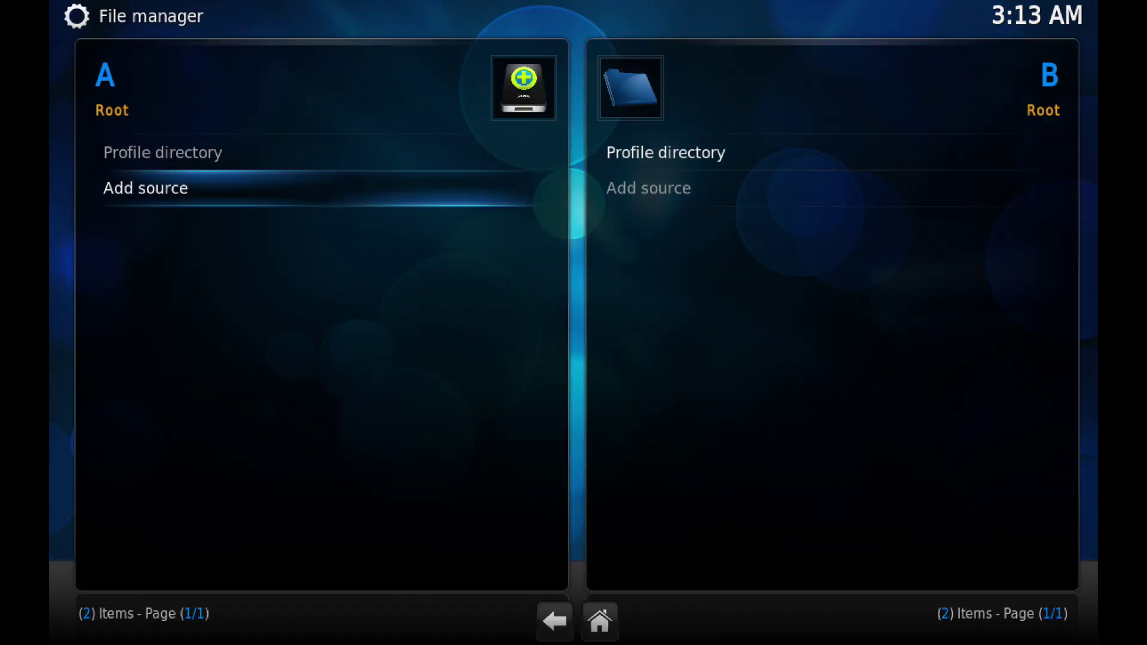
key(Return)
key(Up)
key(Up)
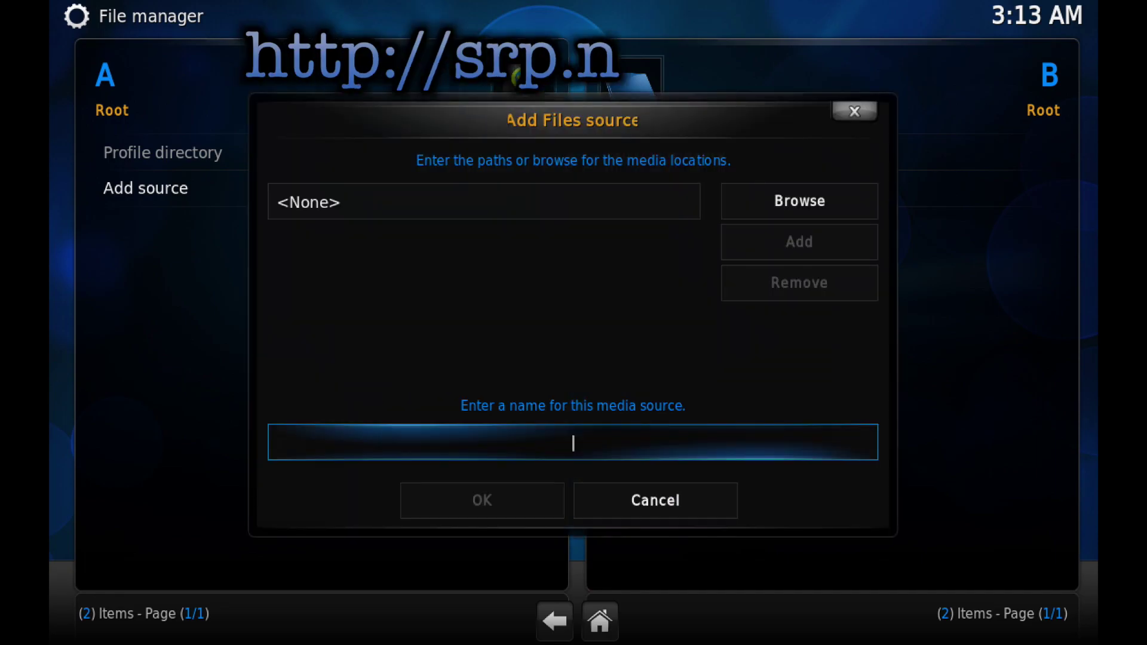
key(Return)
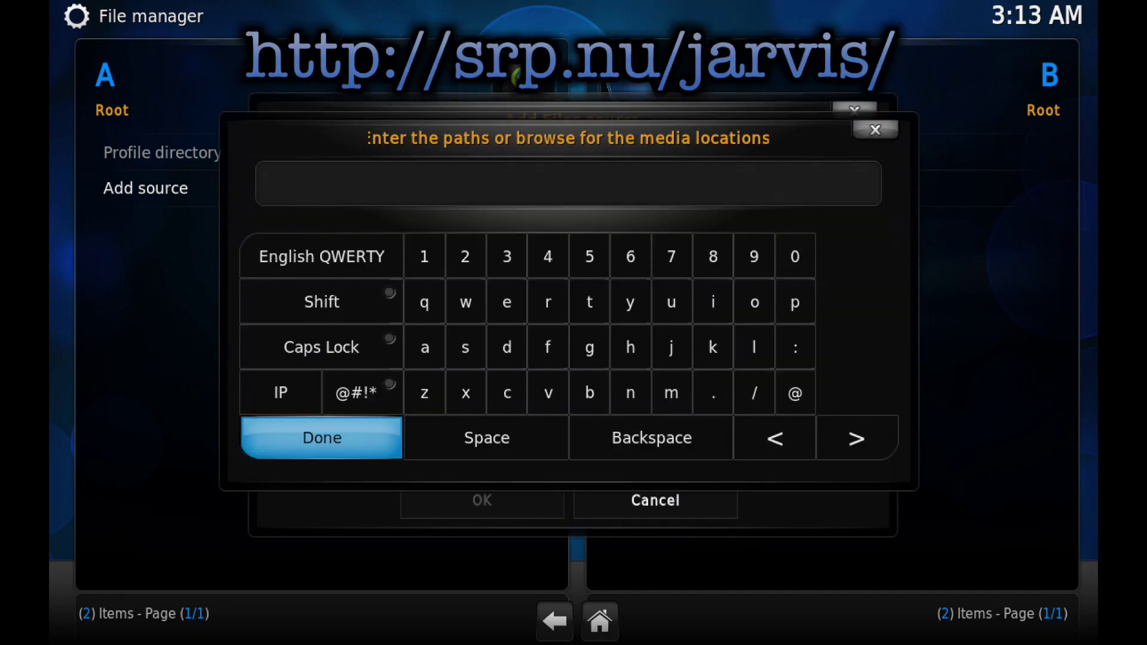
text(http://srp.nu/jarvis/)
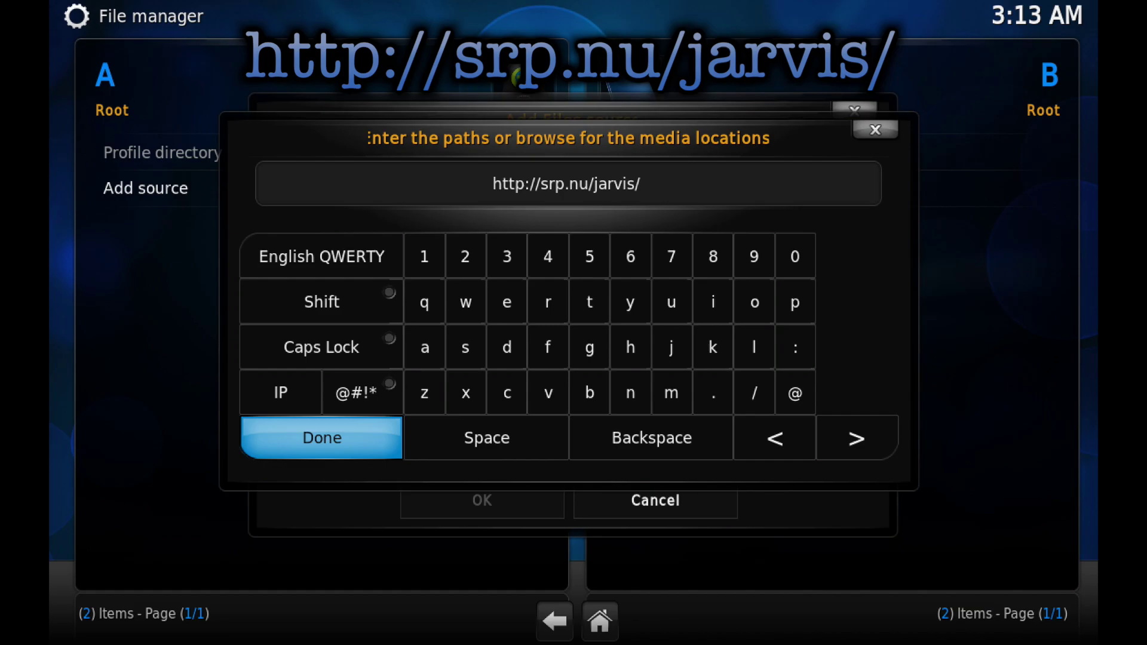
key(Return)
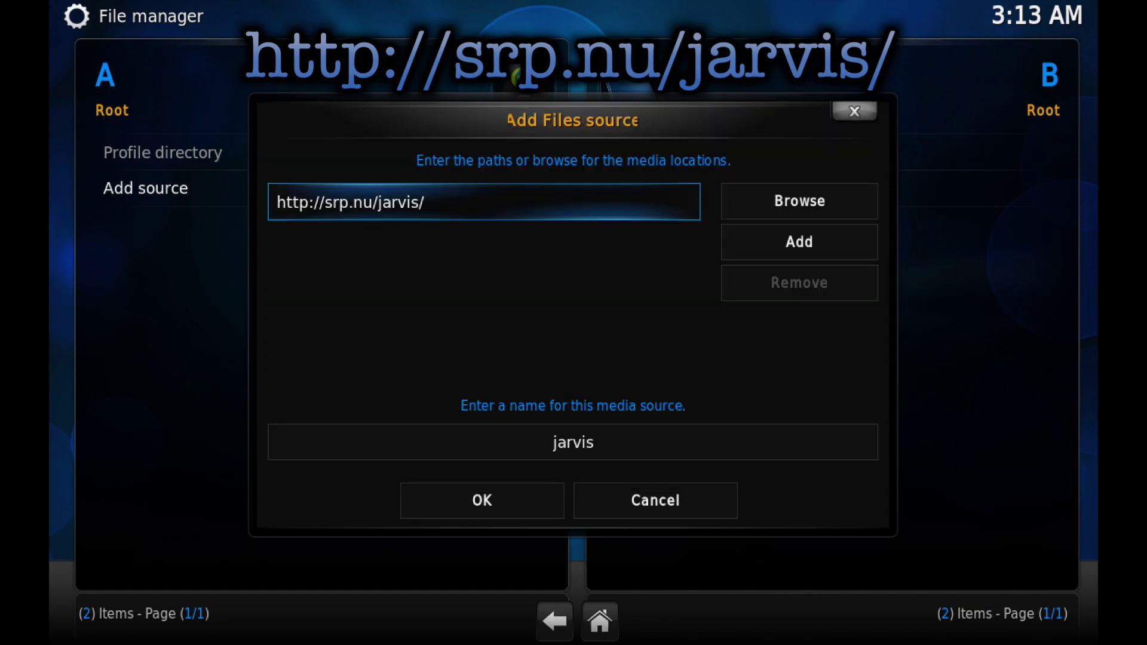
Name the new media source .Srp and save it.
click(573, 442)
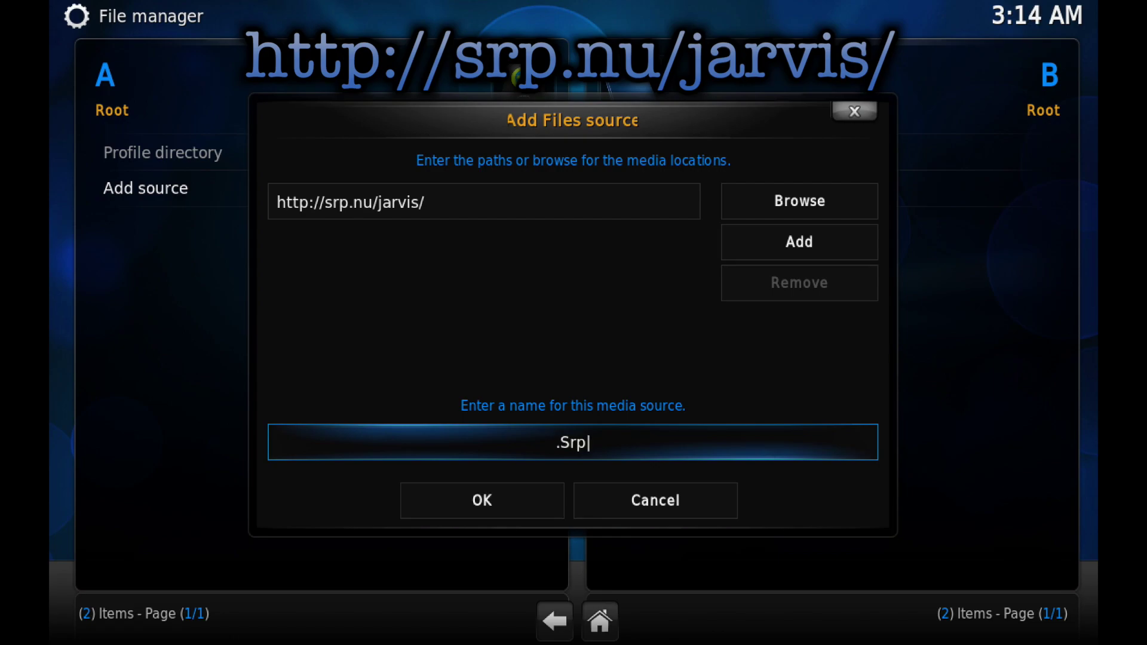
key(Down)
key(Left)
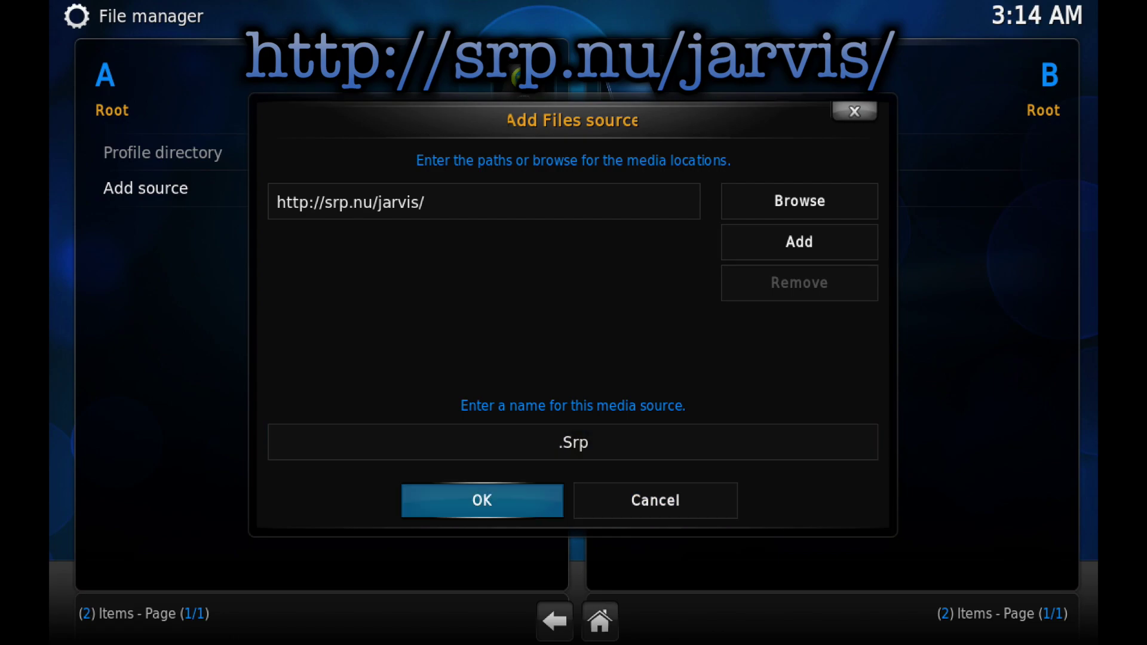
key(Return)
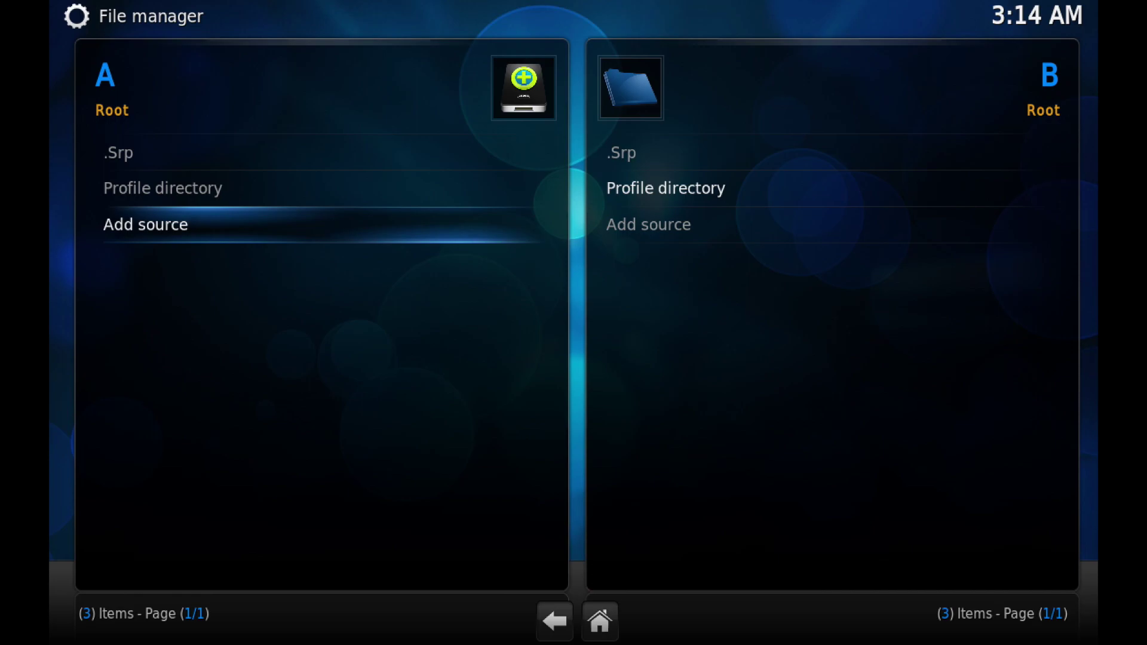
Look through the folders inside the .Srp source and return to the list of sources.
key(Up)
key(Up)
key(Return)
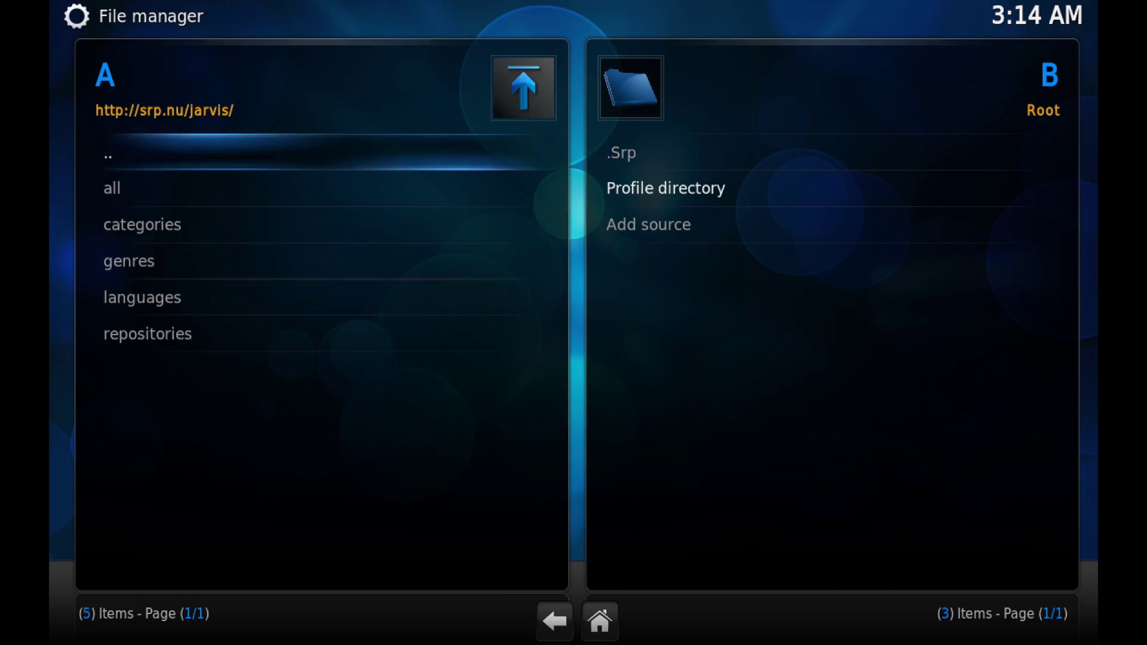
key(Return)
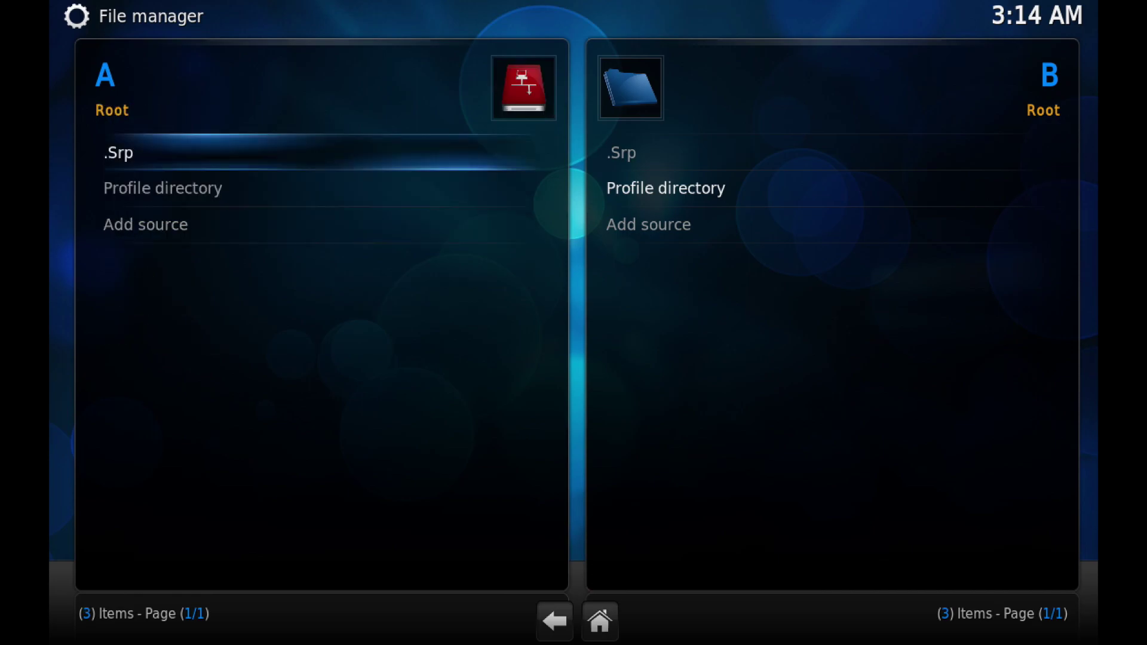
Leave the file manager and open the Add-ons section of the system settings.
key(Escape)
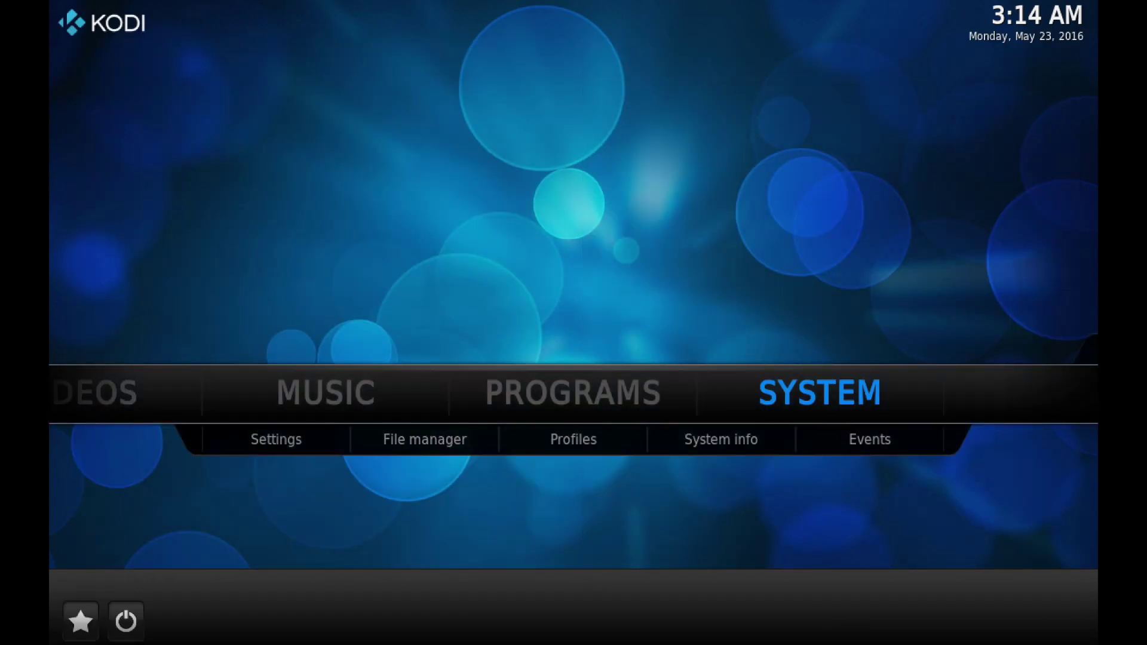
key(Down)
key(Left)
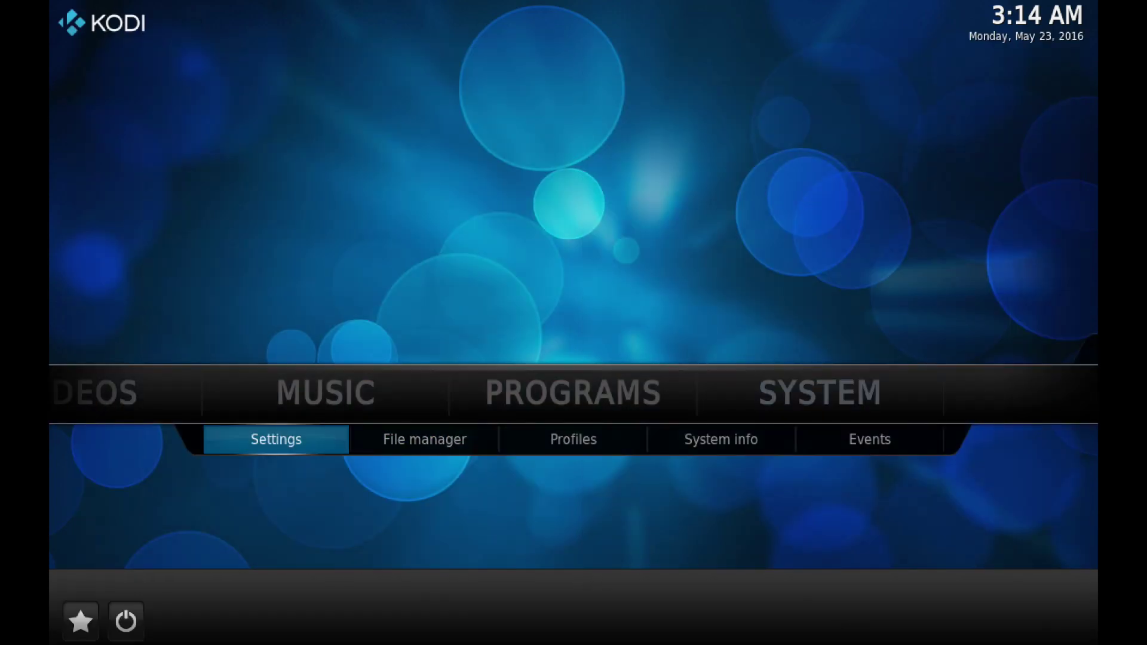
key(Return)
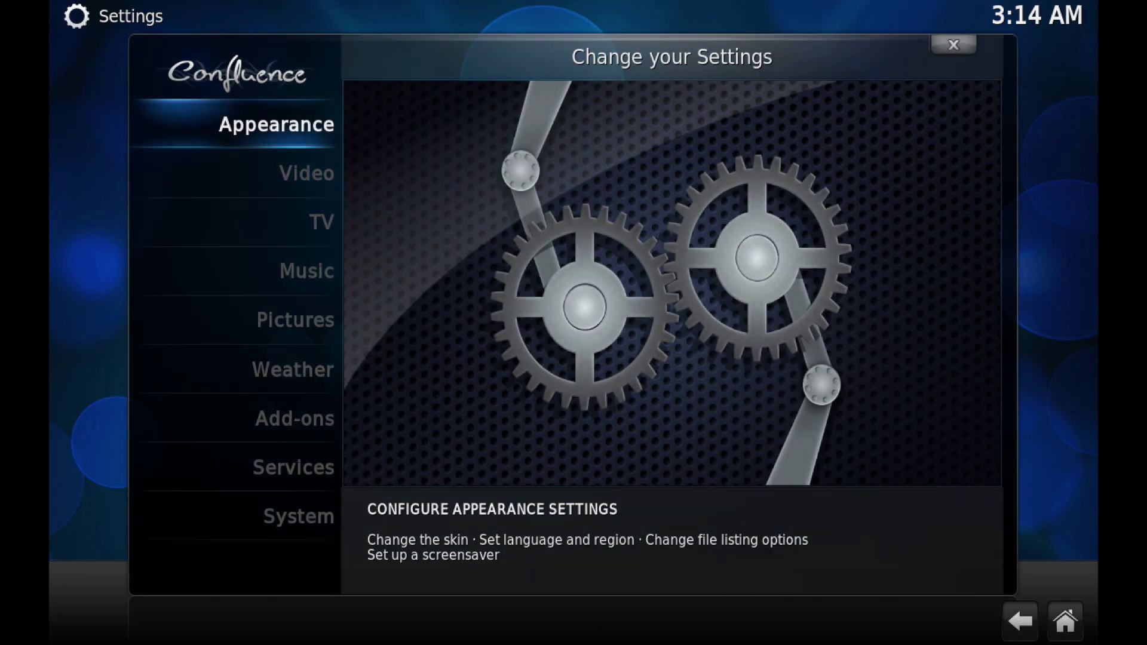
key(Down)
key(Down)
key(Down)
key(Down)
key(Down)
key(Down)
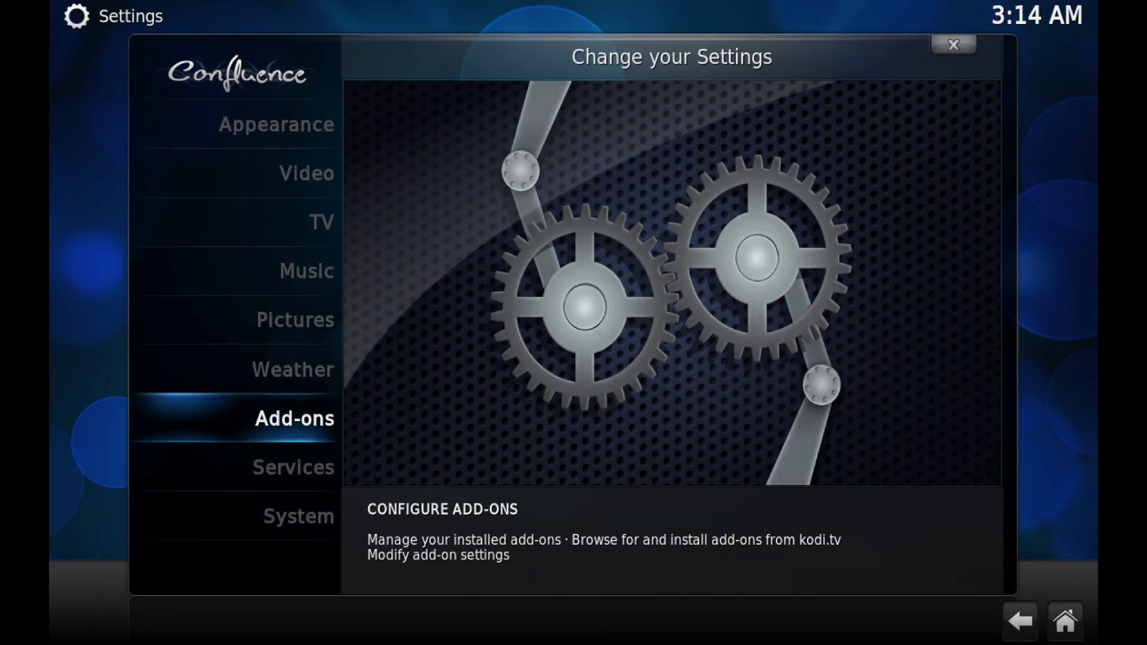
key(Return)
Install the SuperRepo repository from the zip file superrepo.kodi.jarvis.all-0.7.04.zip in the all folder of the .Srp source.
key(Down)
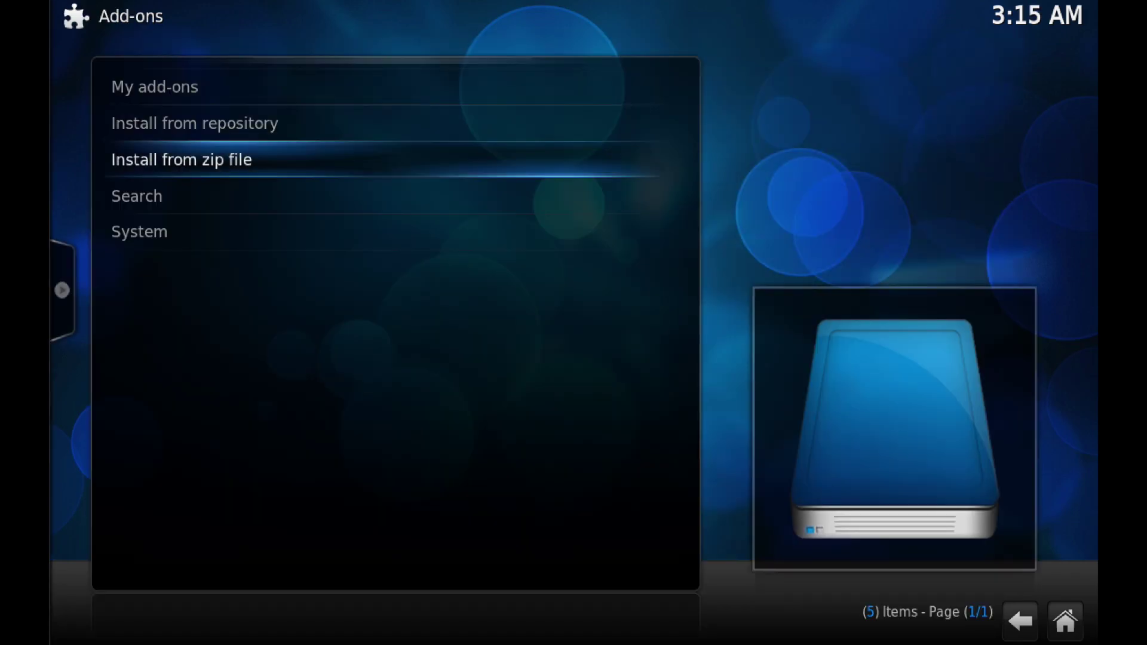
key(Return)
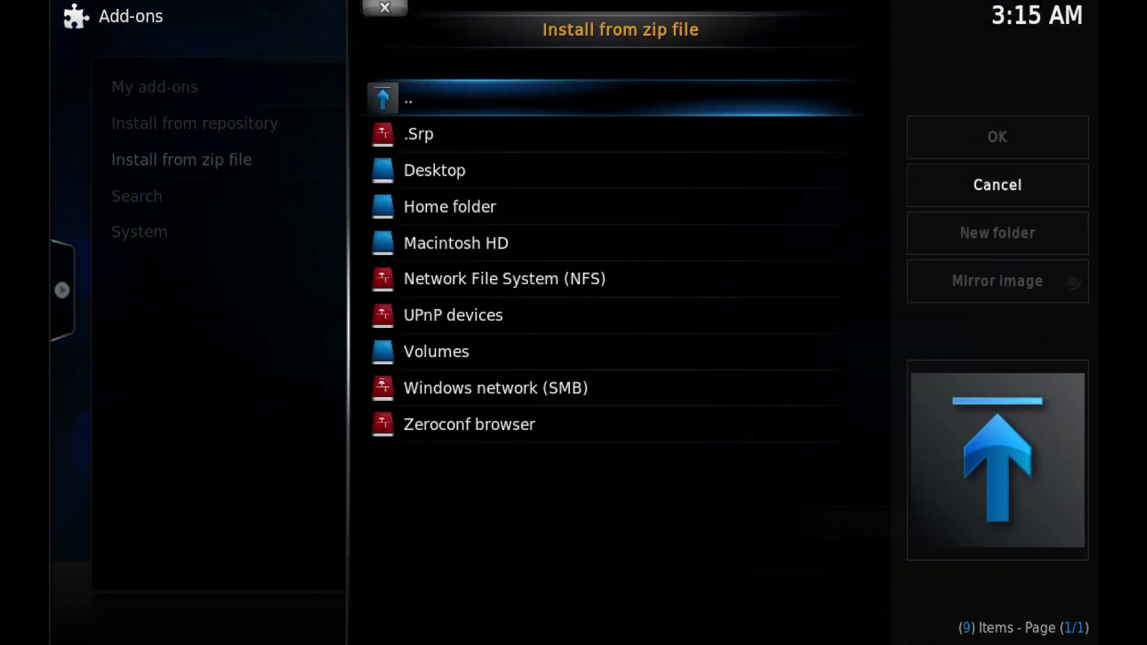
key(Down)
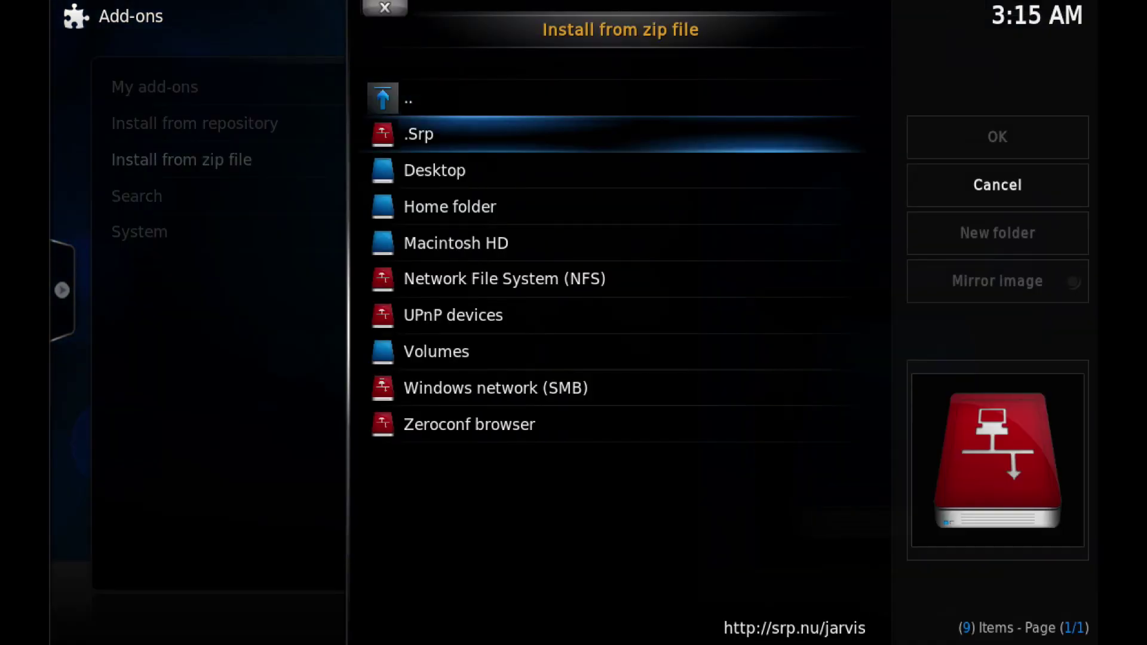
key(Return)
key(Down)
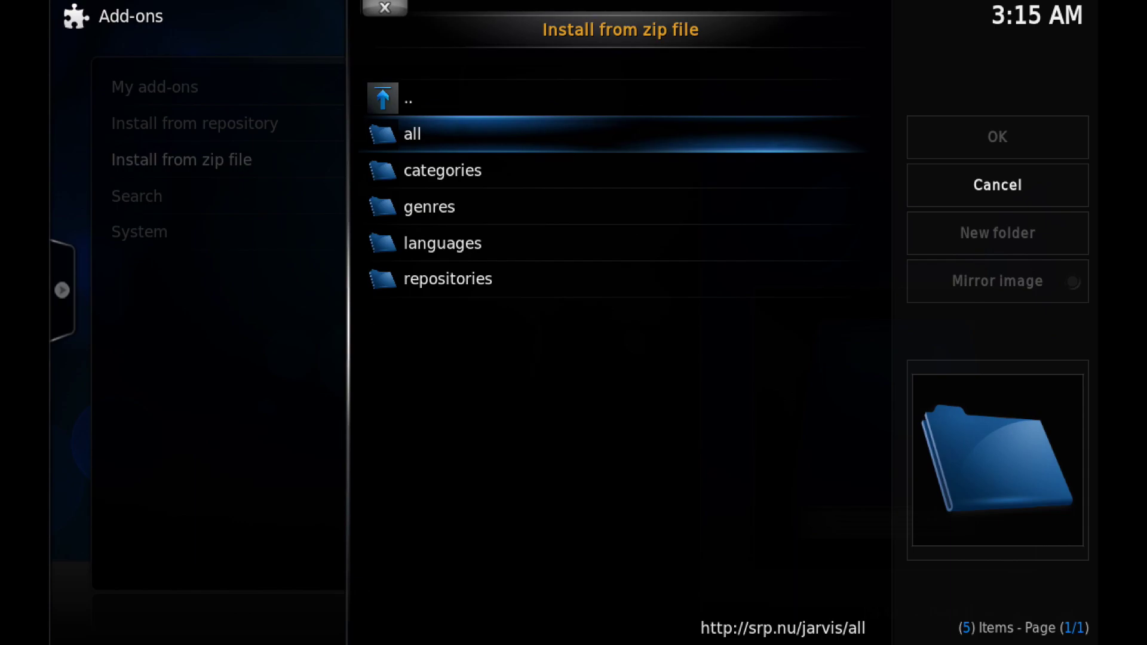
key(Return)
key(Down)
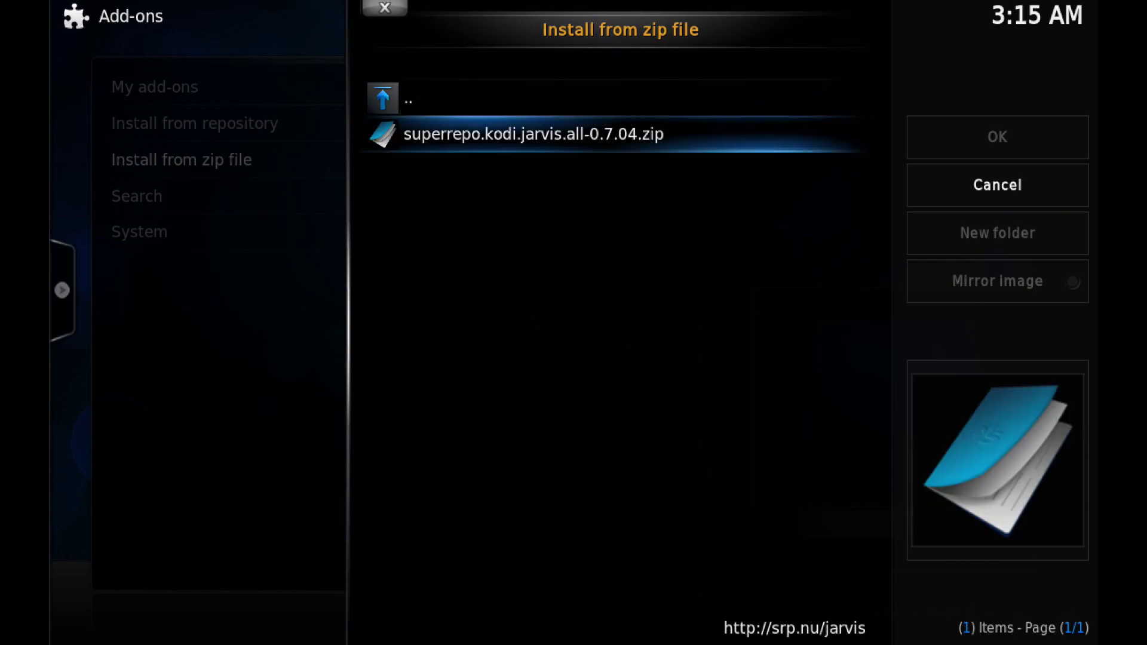
key(Return)
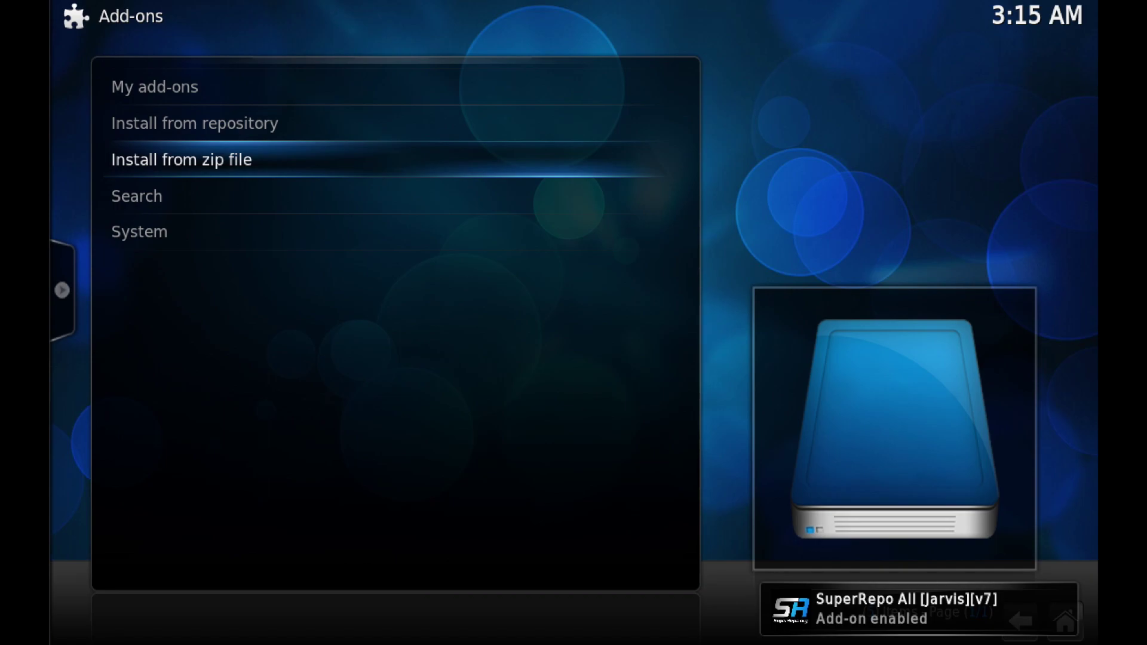
Open the SuperRepo All [Jarvis][v7] repository to install add-ons from it.
key(Up)
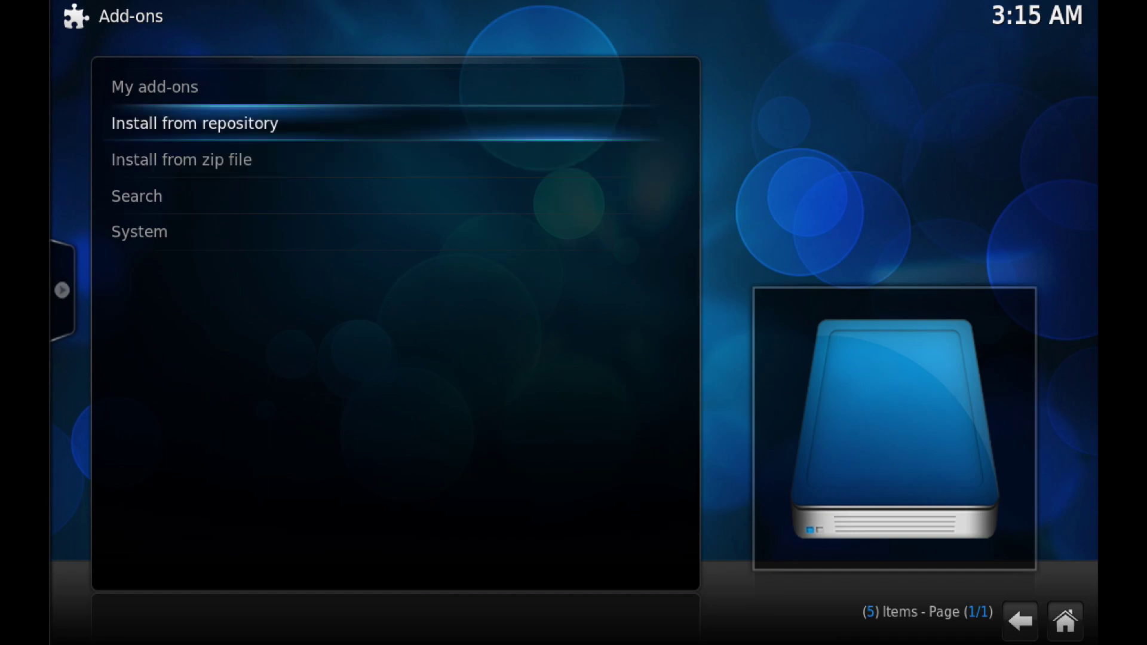
key(Return)
key(Down)
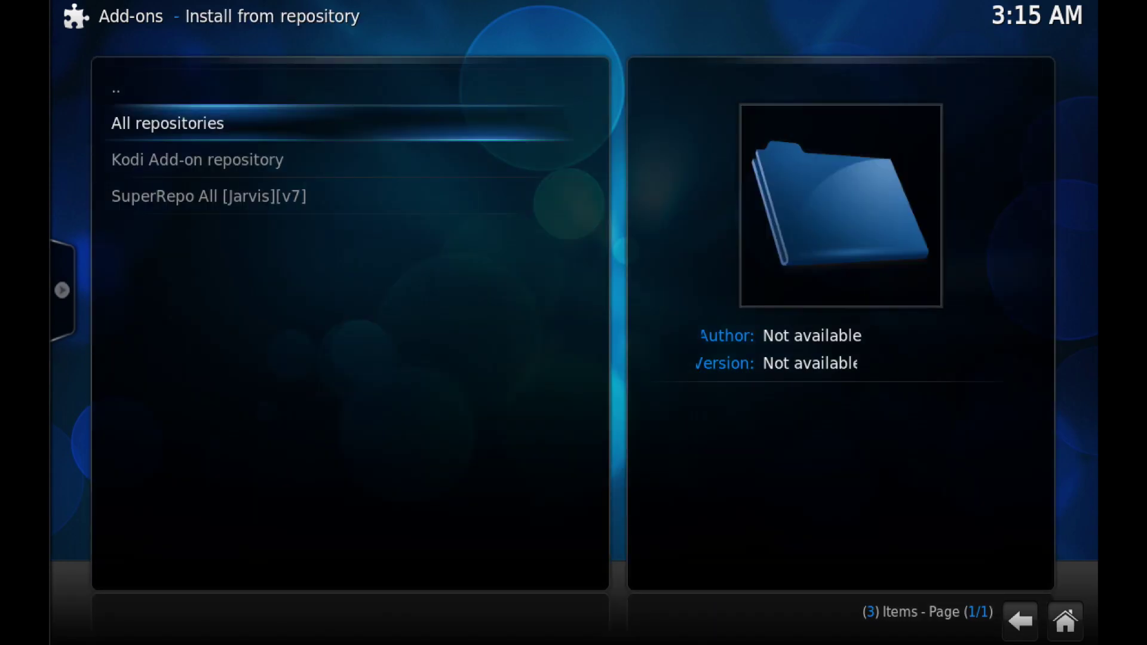
key(Down)
key(Down)
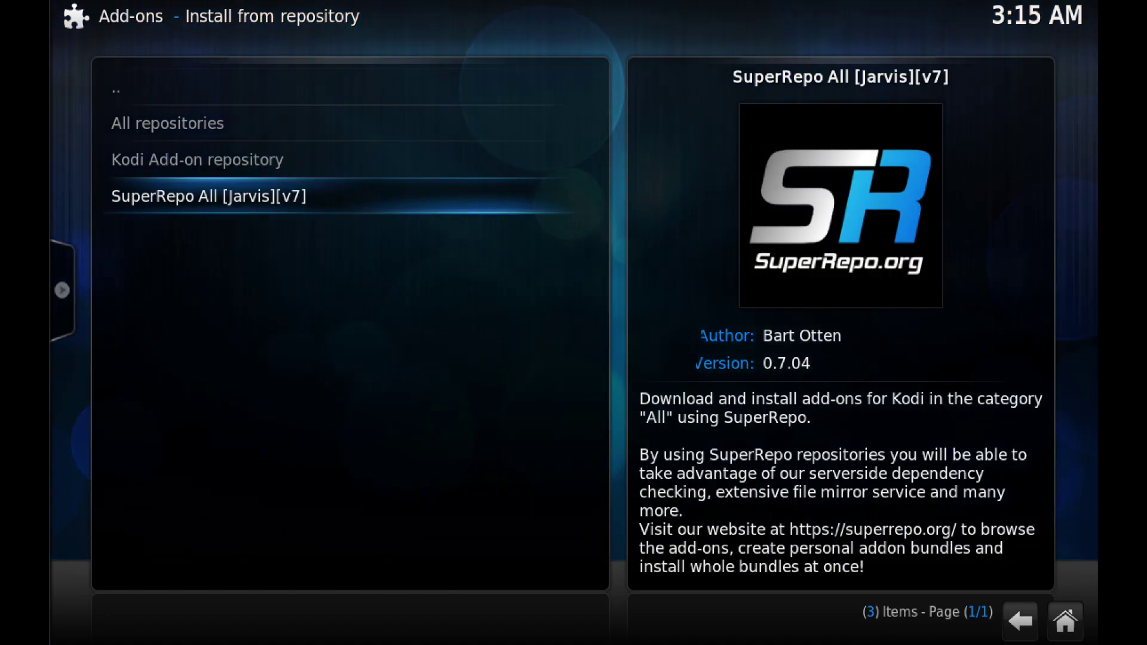
key(Return)
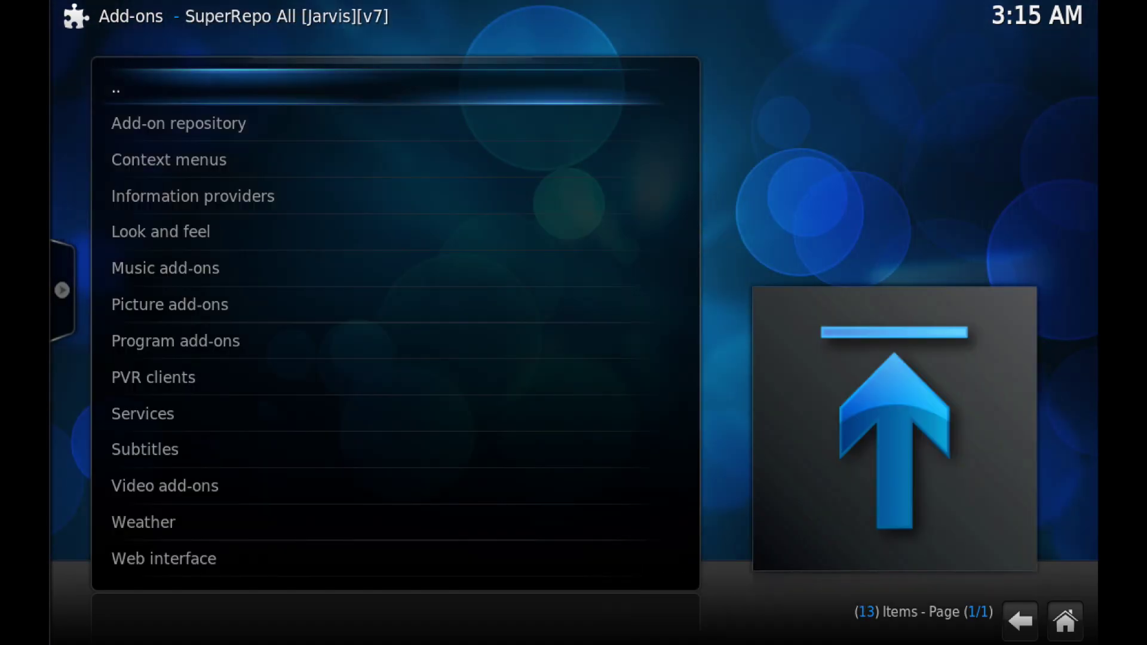
Open the Program add-ons category of the SuperRepo repository.
key(Down)
key(Down)
key(Down)
key(Down)
key(Down)
key(Down)
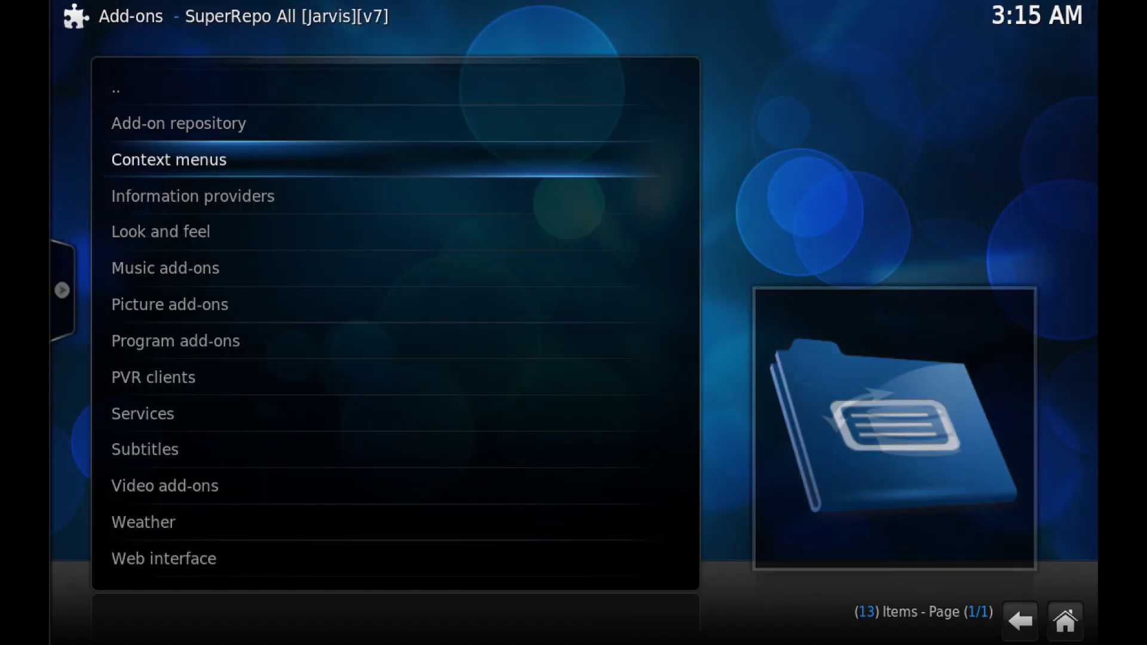
key(Down)
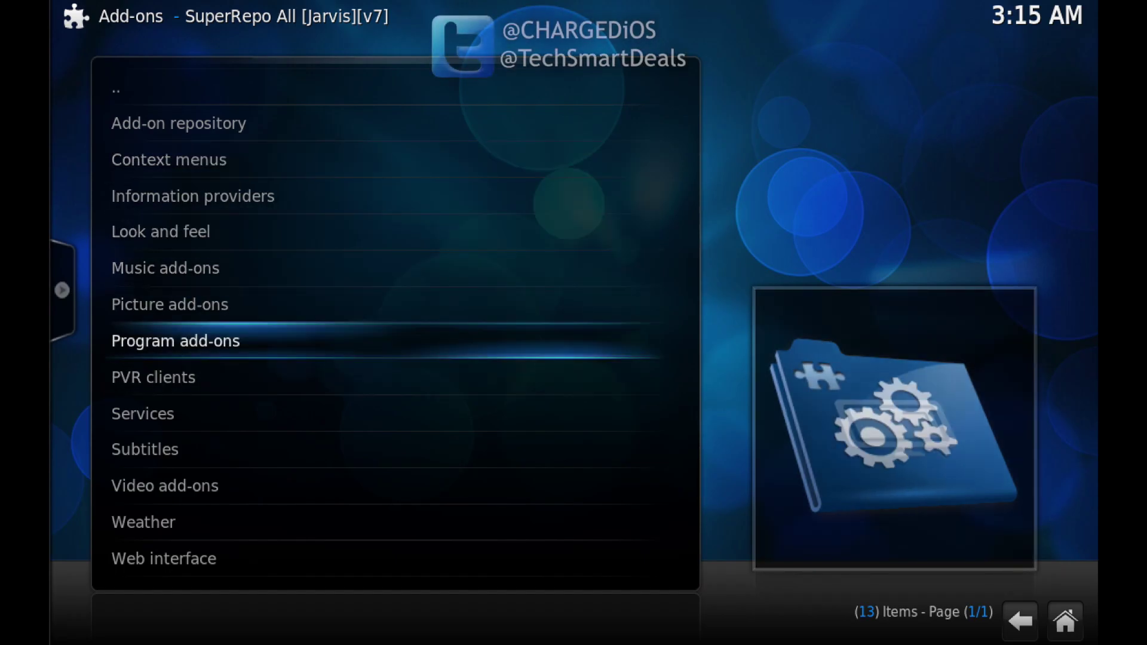
key(Return)
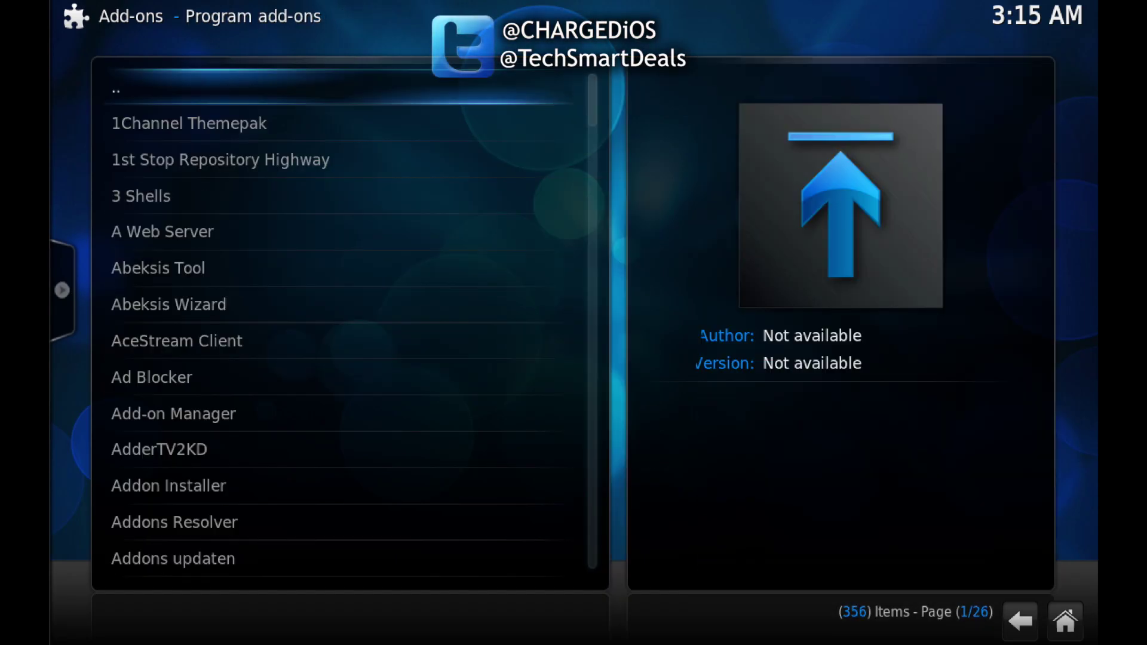
Install the Addon Installer program add-on and return to the repository's category list.
key(Down)
key(Down)
key(Down)
key(Down)
key(Down)
key(Down)
key(Down)
key(Down)
key(Down)
key(Down)
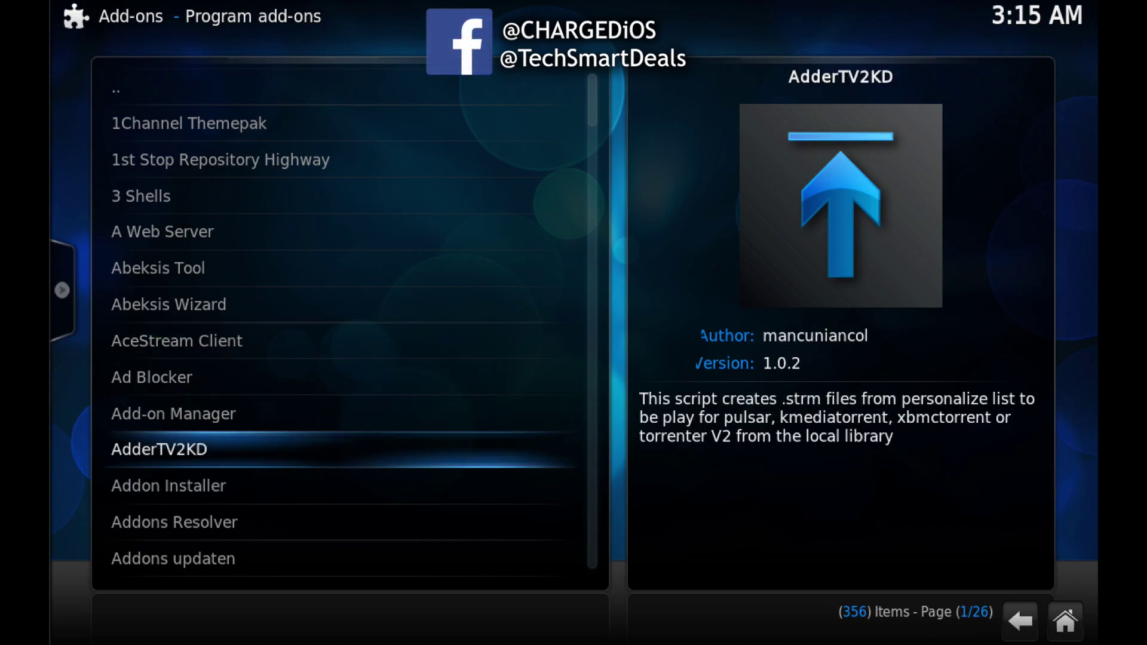
key(Down)
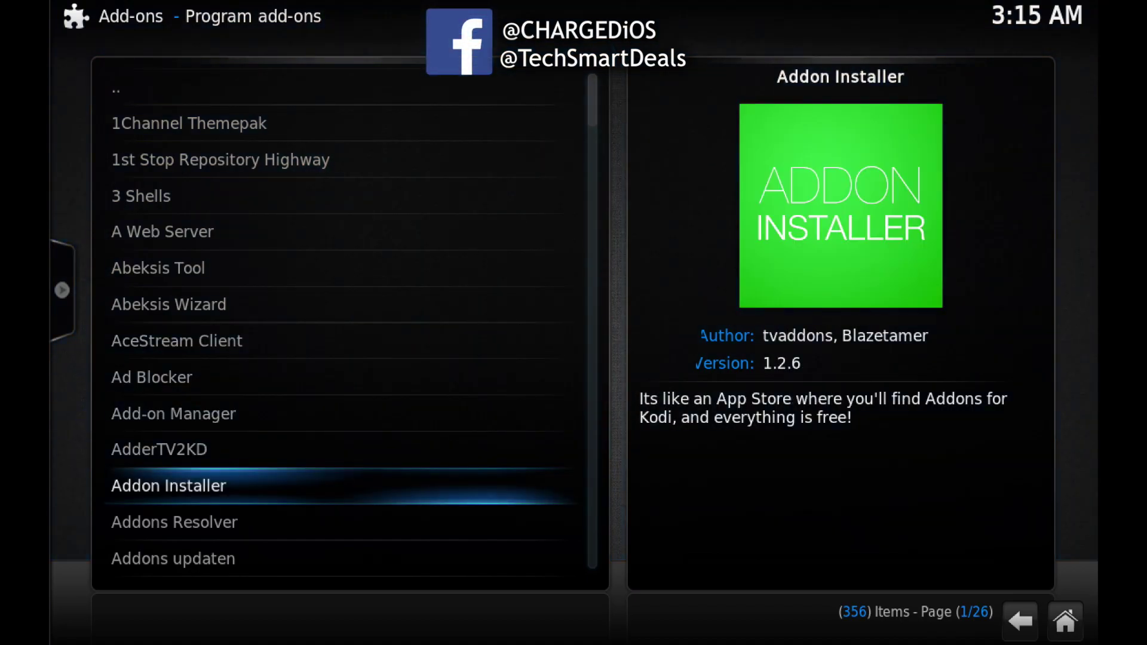
key(Return)
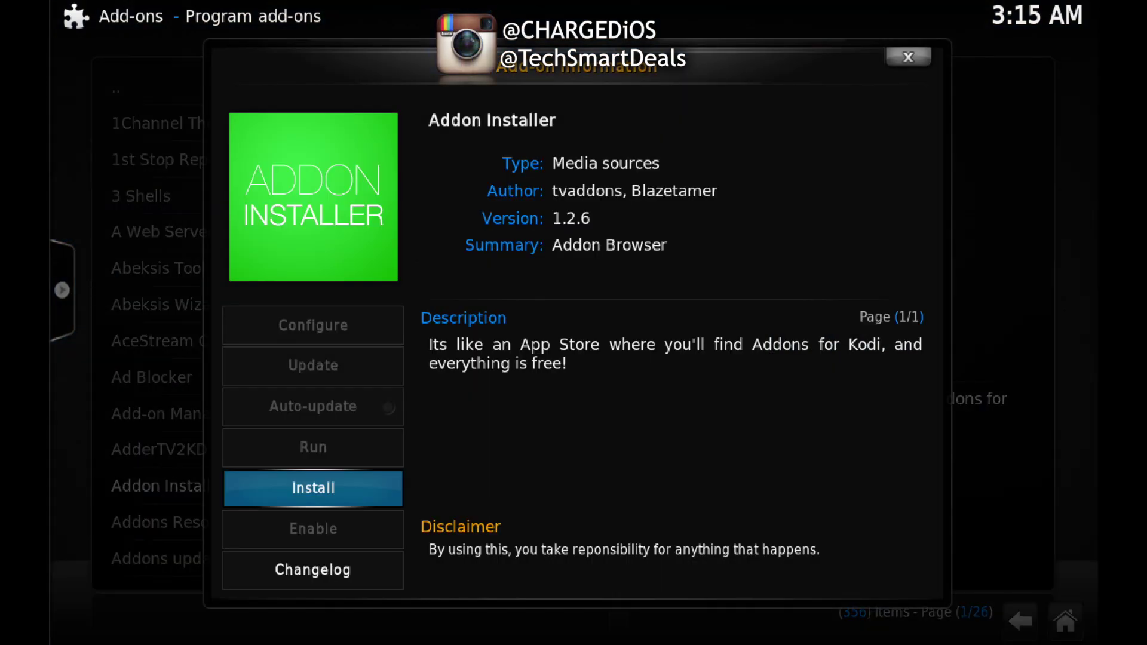
key(Return)
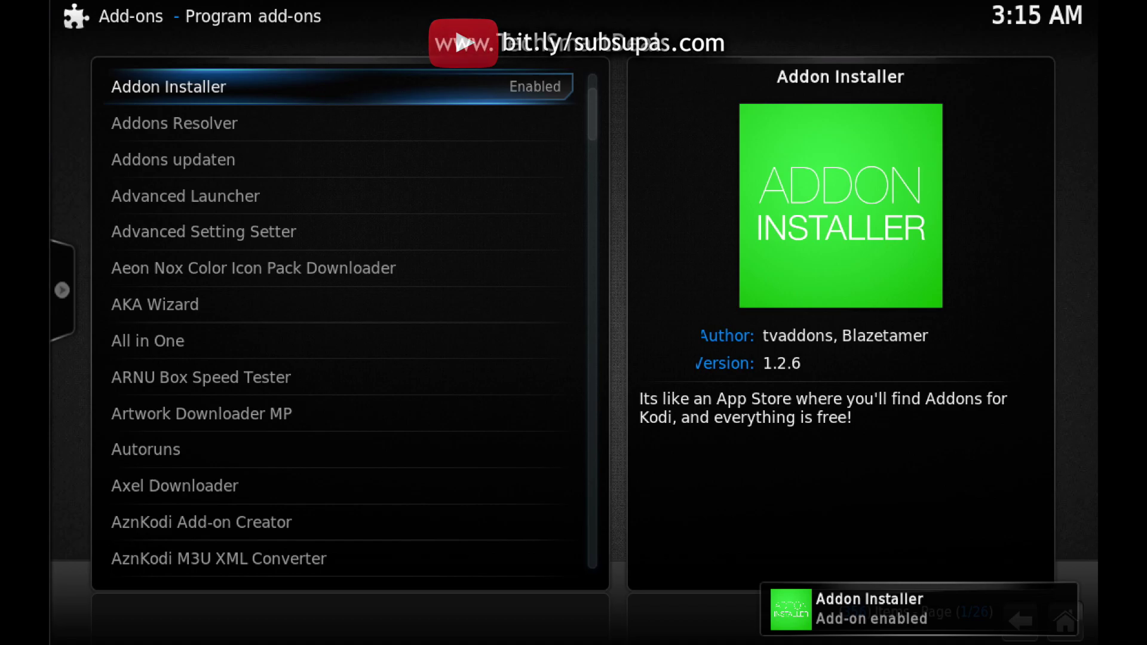
key(BackSpace)
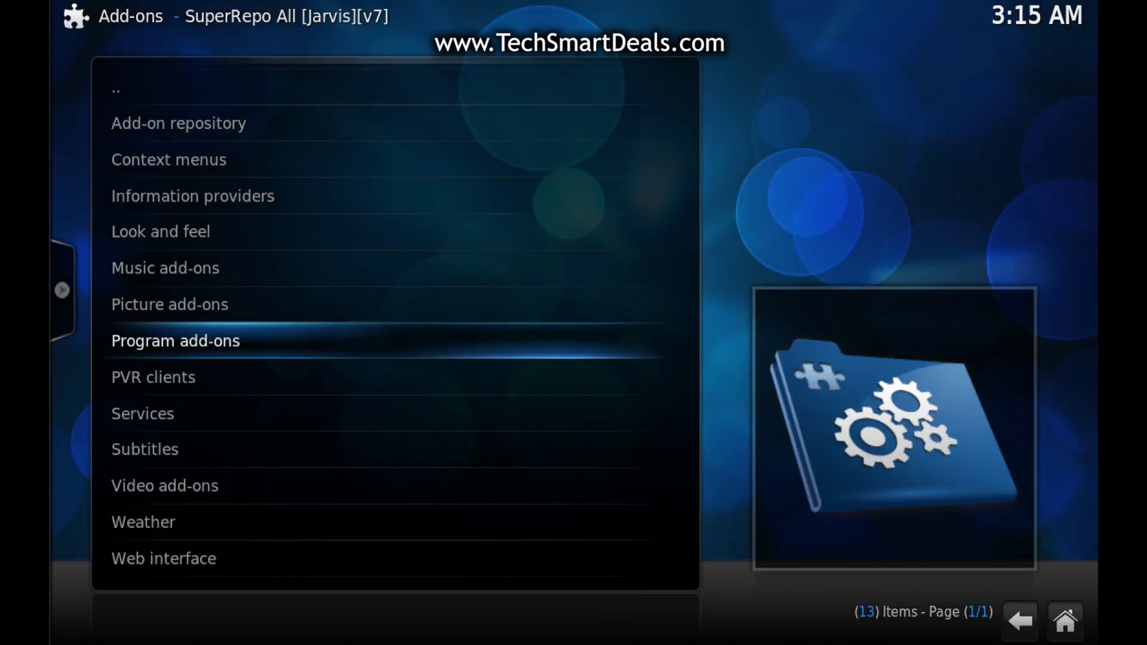
Leave the add-on browser for the home screen and open Addon Installer from the program add-ons.
key(BackSpace)
key(BackSpace)
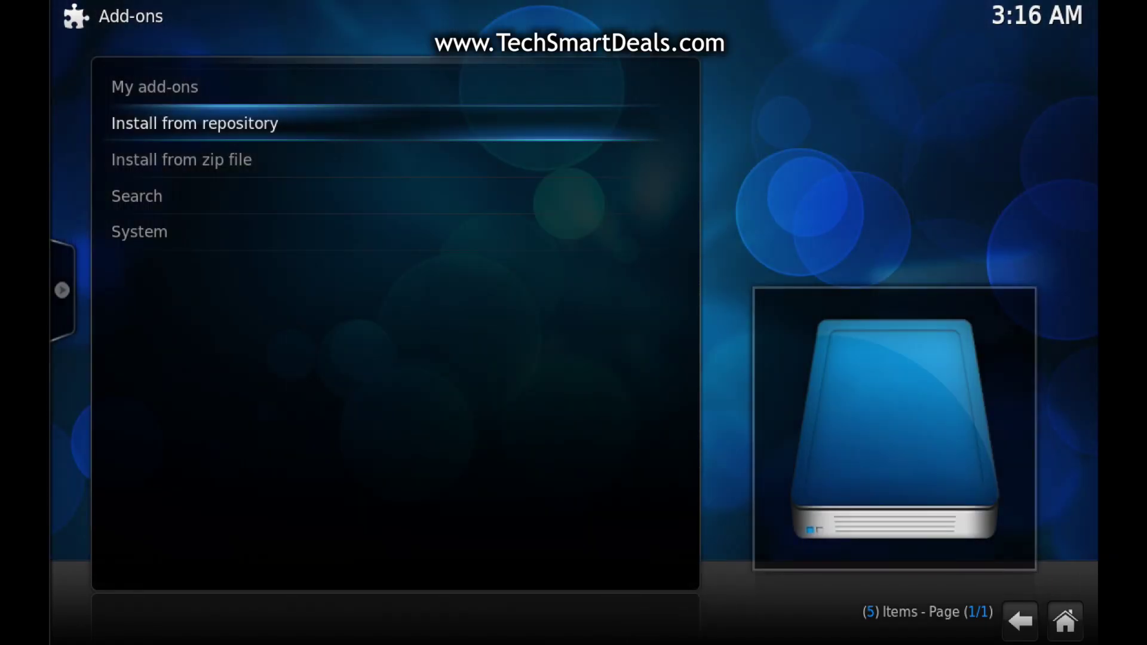
key(BackSpace)
key(BackSpace)
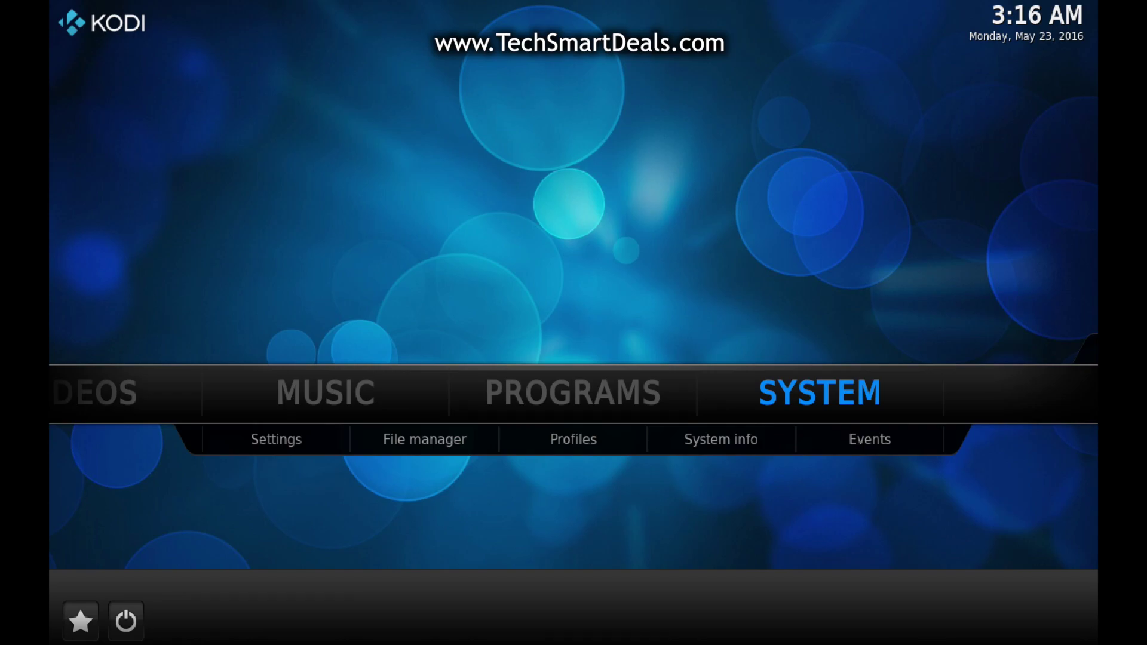
key(Left)
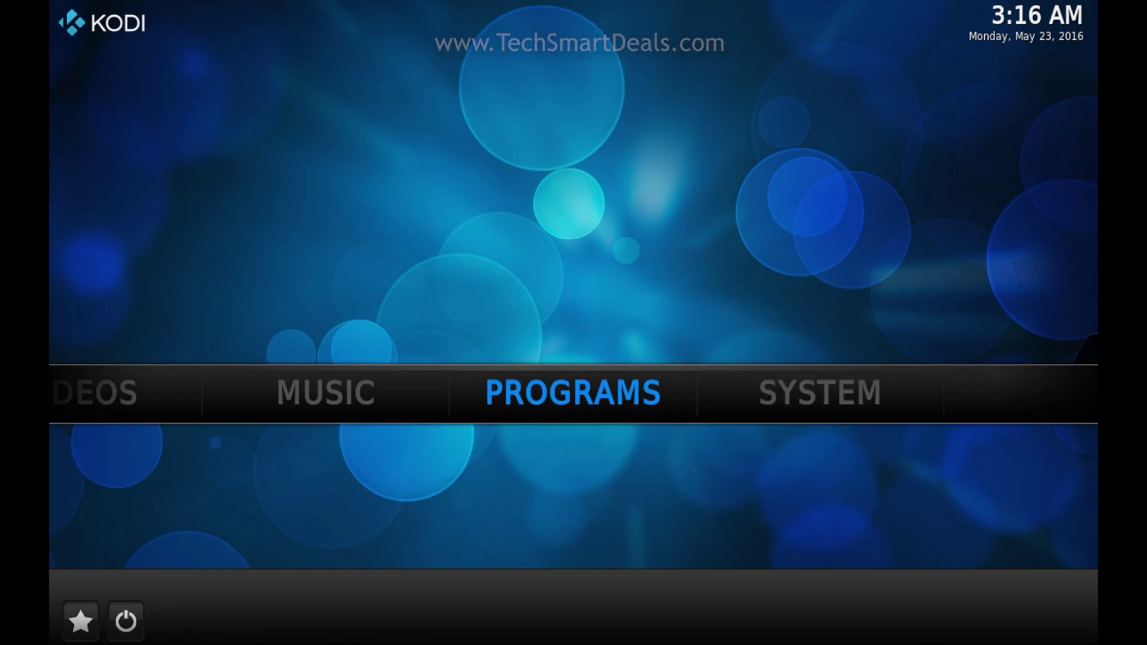
key(Return)
key(Down)
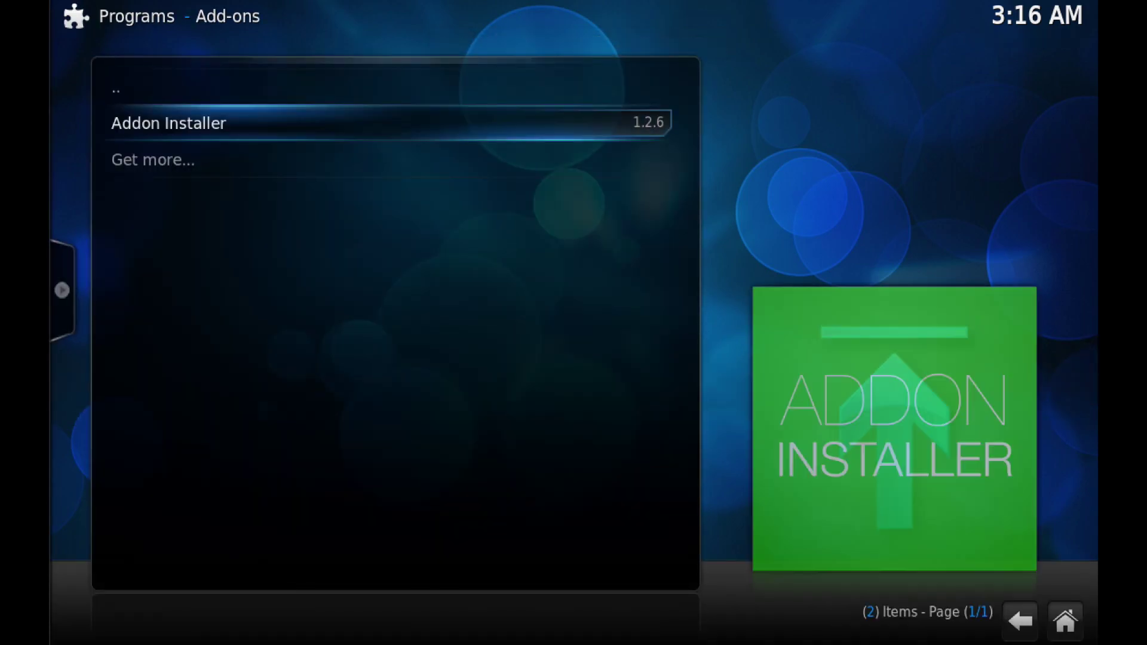
key(Return)
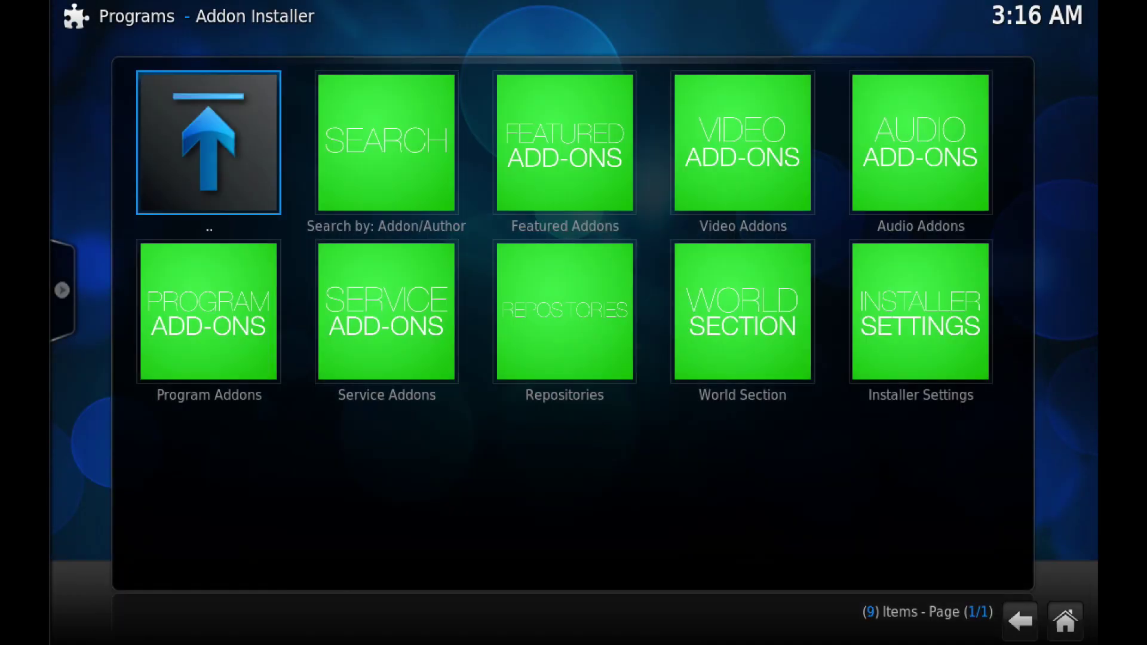
Search for add-ons in Addon Installer with the term "evolve".
key(Right)
key(Return)
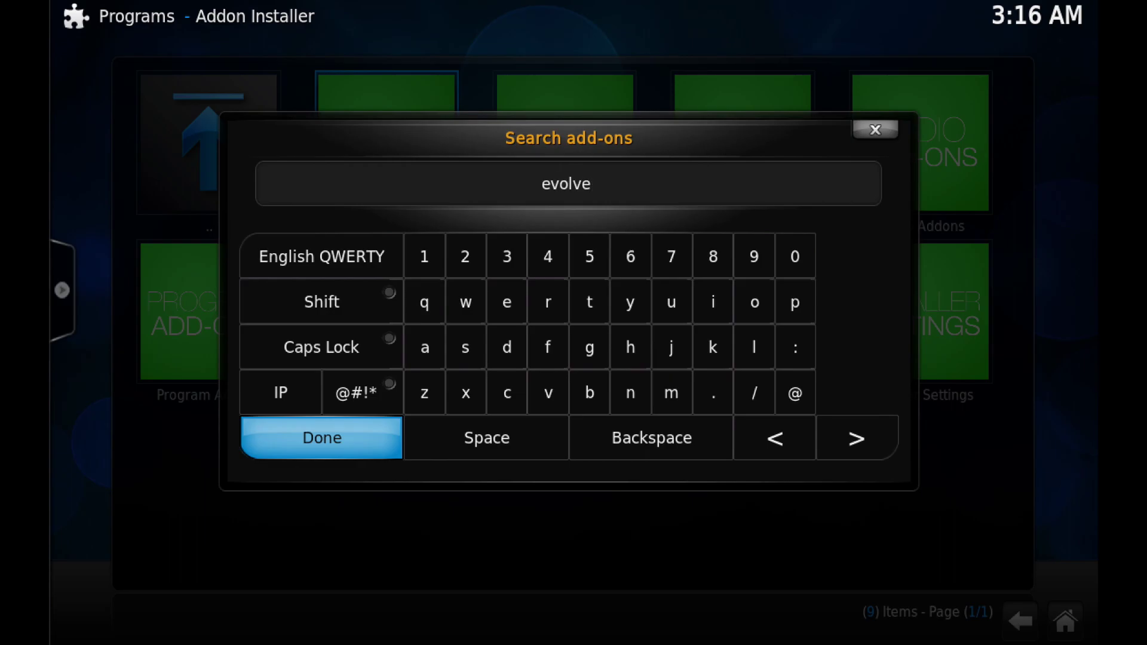
key(Return)
Install the first add-on named Evolve from the search results, including its repository if needed.
key(Down)
key(Down)
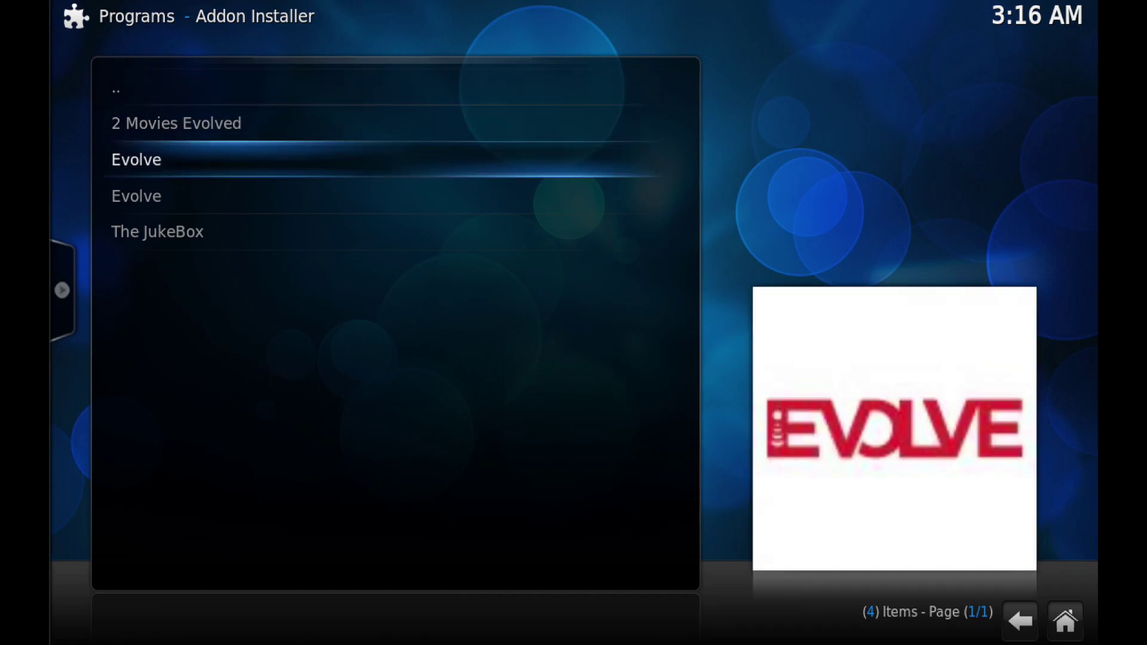
key(Down)
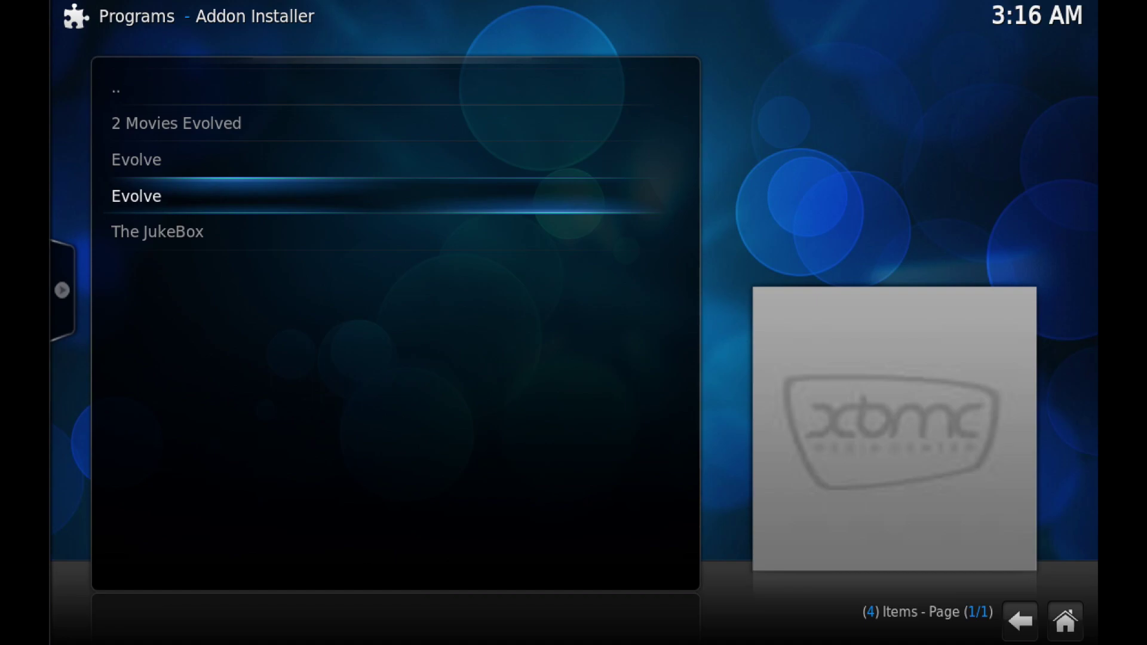
key(Up)
key(Return)
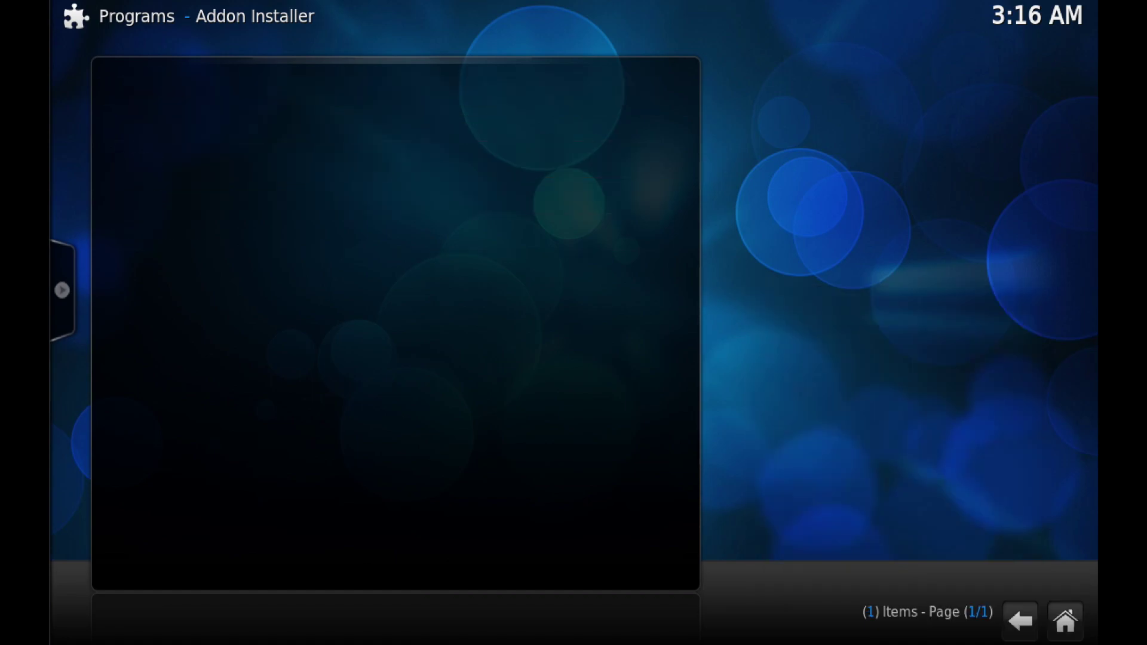
key(Right)
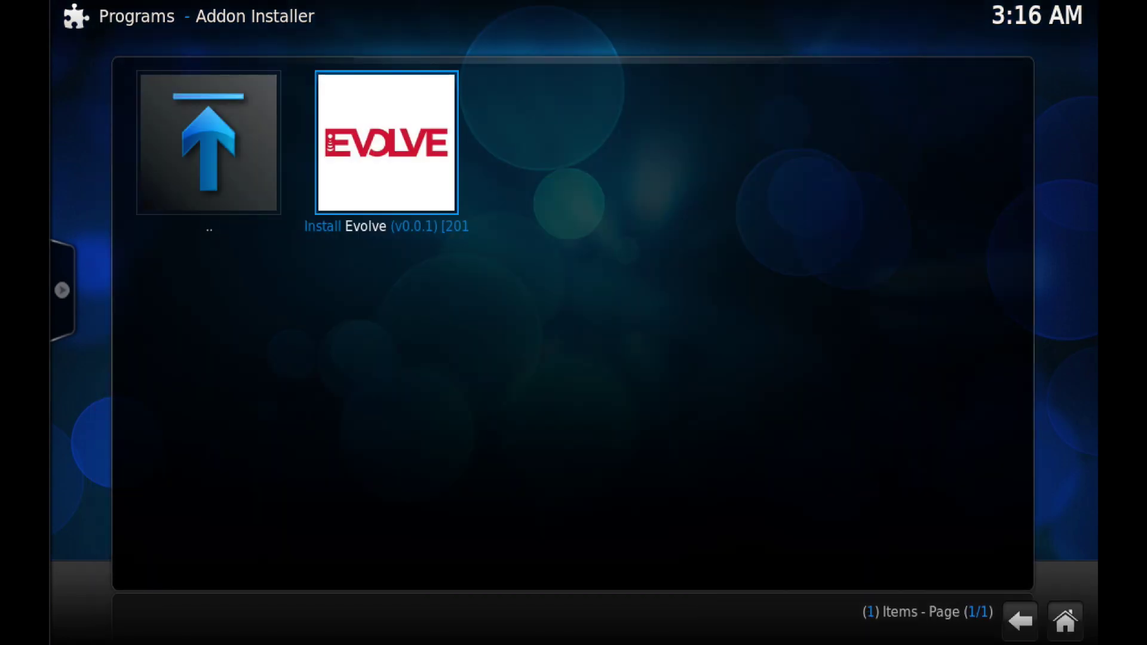
key(Return)
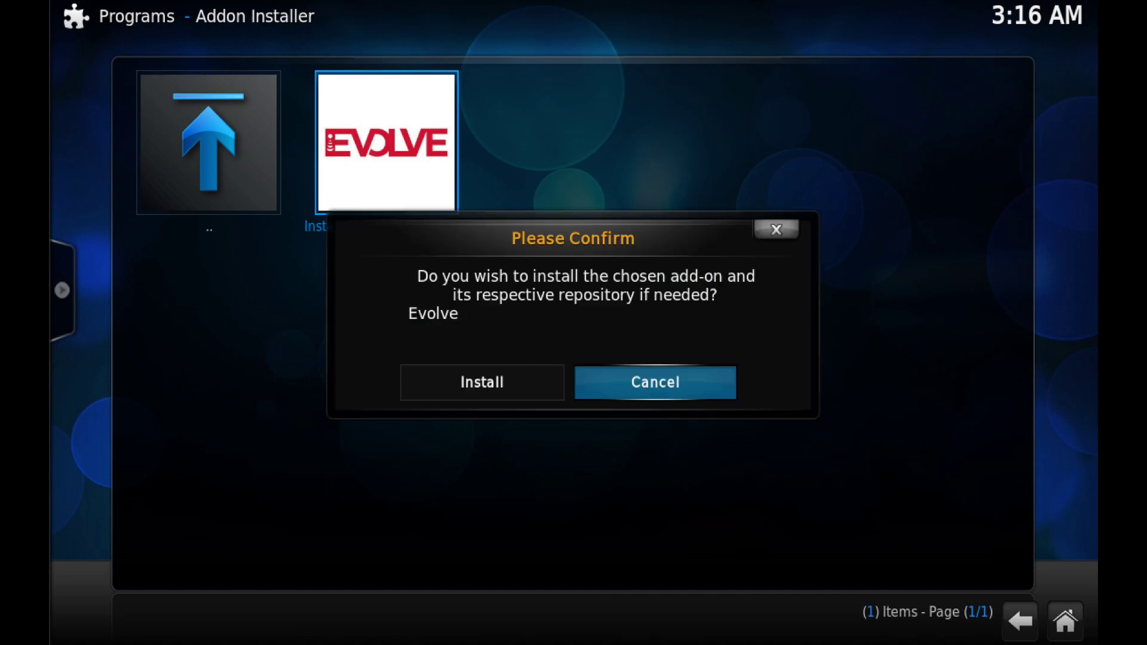
key(Left)
key(Return)
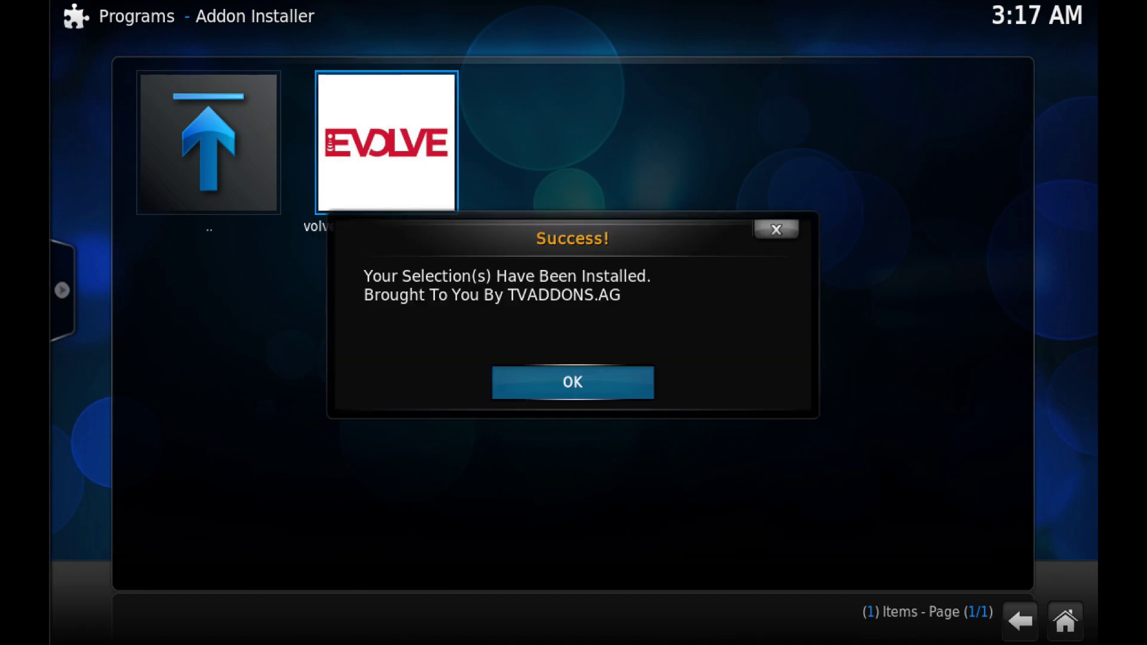
key(Return)
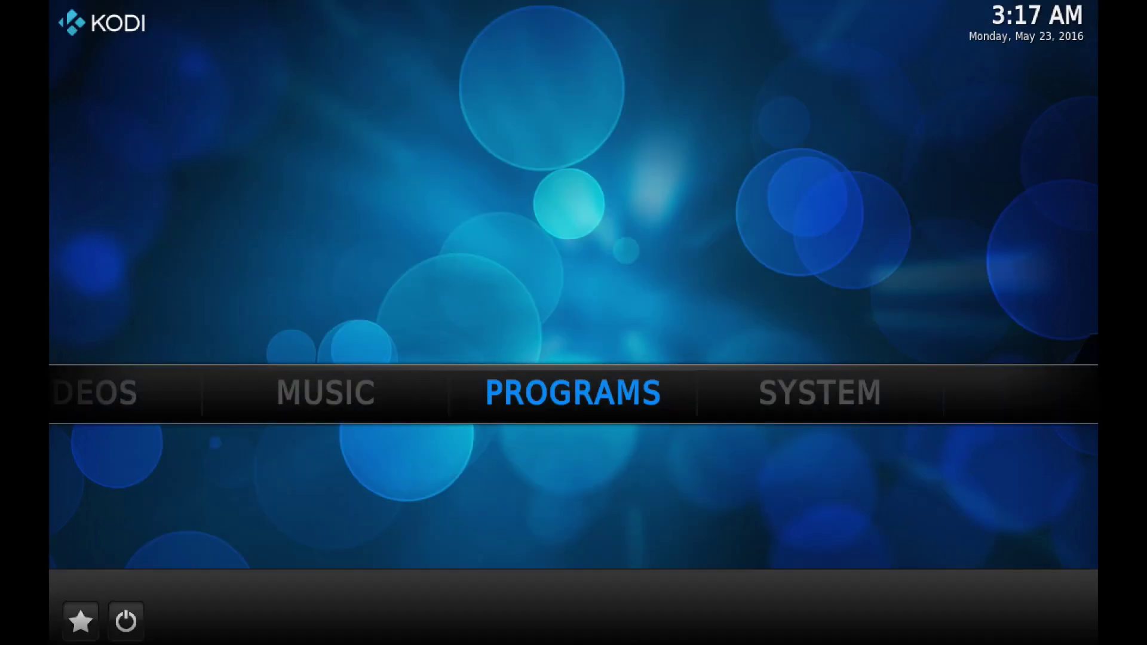
Open the Evolve add-on from the video add-ons.
key(Left)
key(Left)
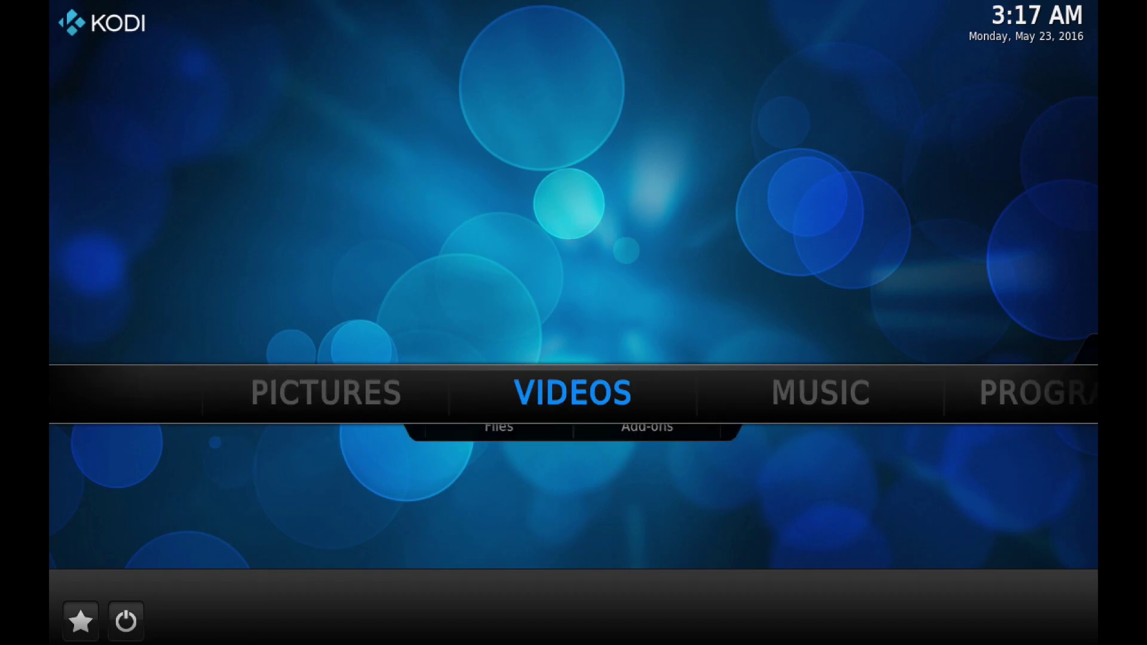
key(Down)
key(Right)
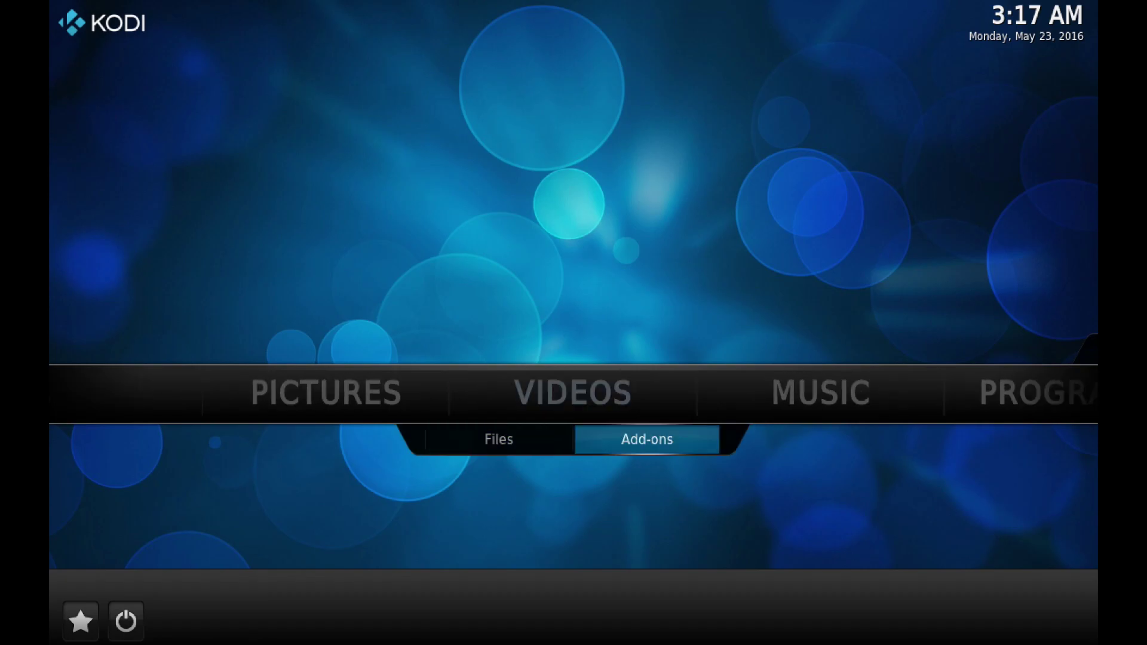
key(Return)
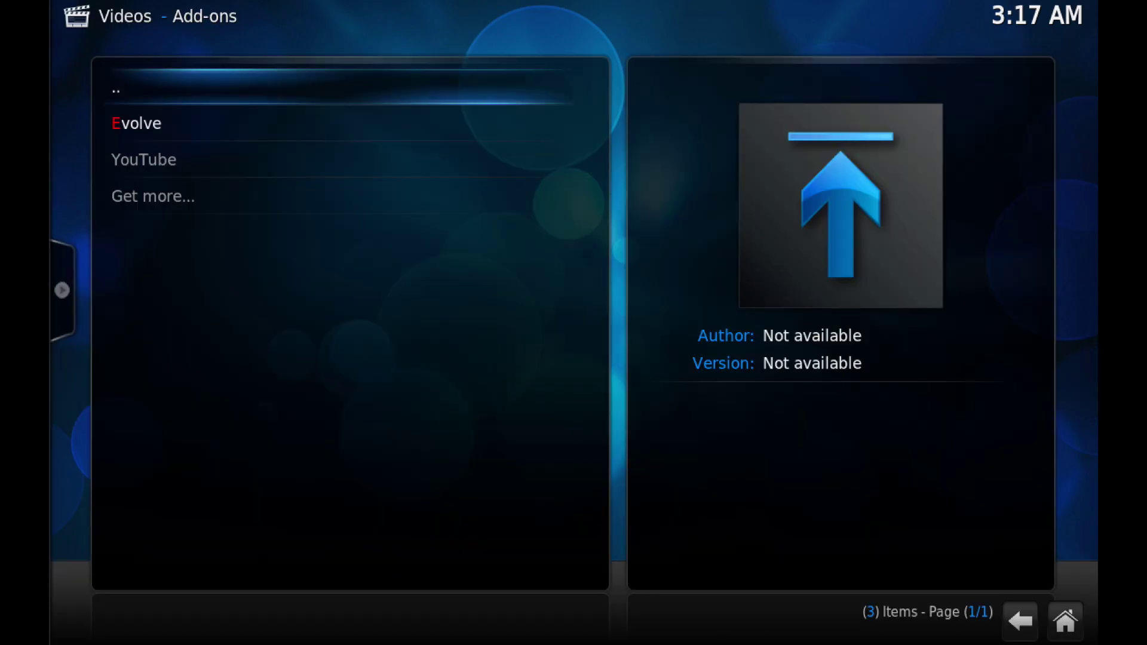
key(Down)
key(Return)
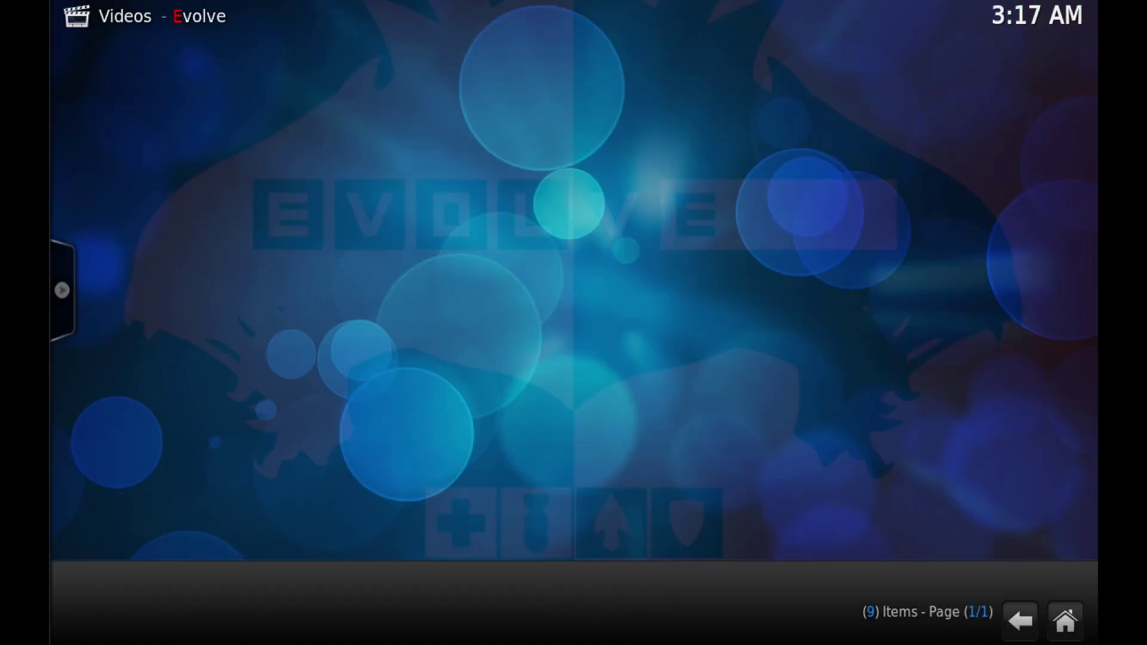
Examine the categories in Evolve's Goliath section and return to the section overview.
key(Right)
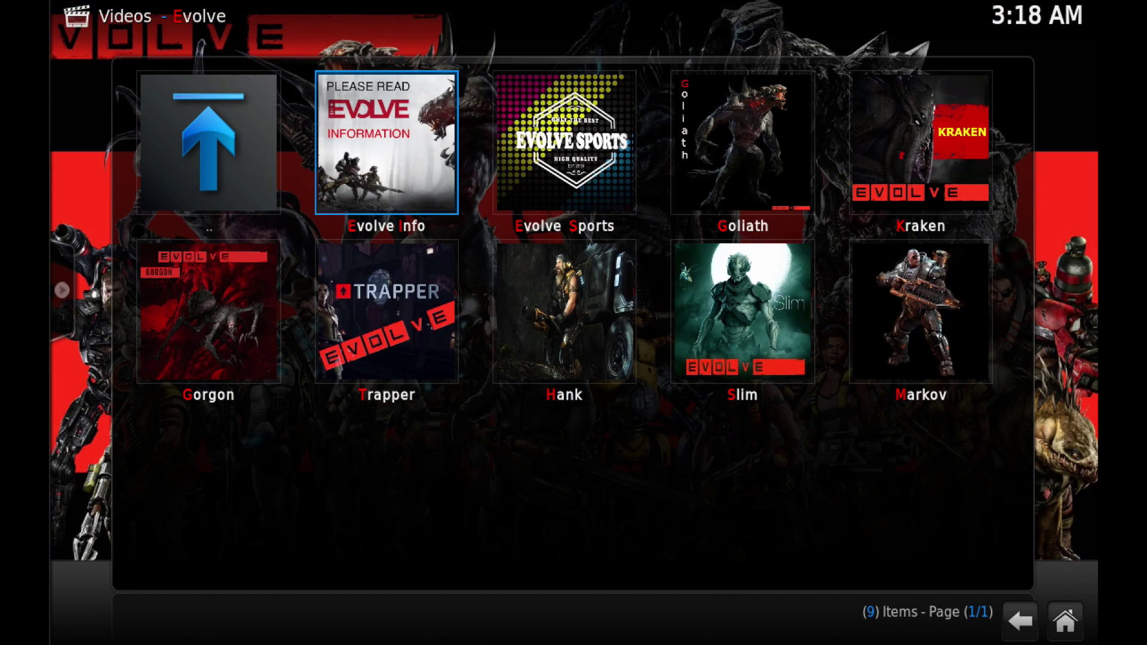
key(Down)
key(Up)
key(Right)
key(Right)
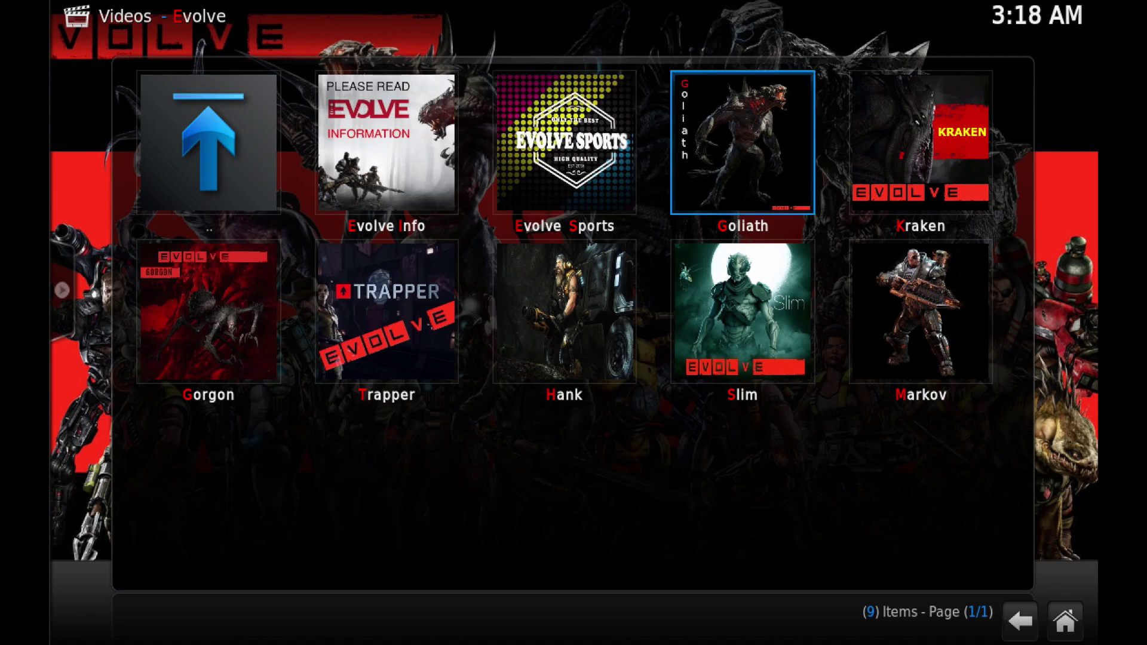
key(Return)
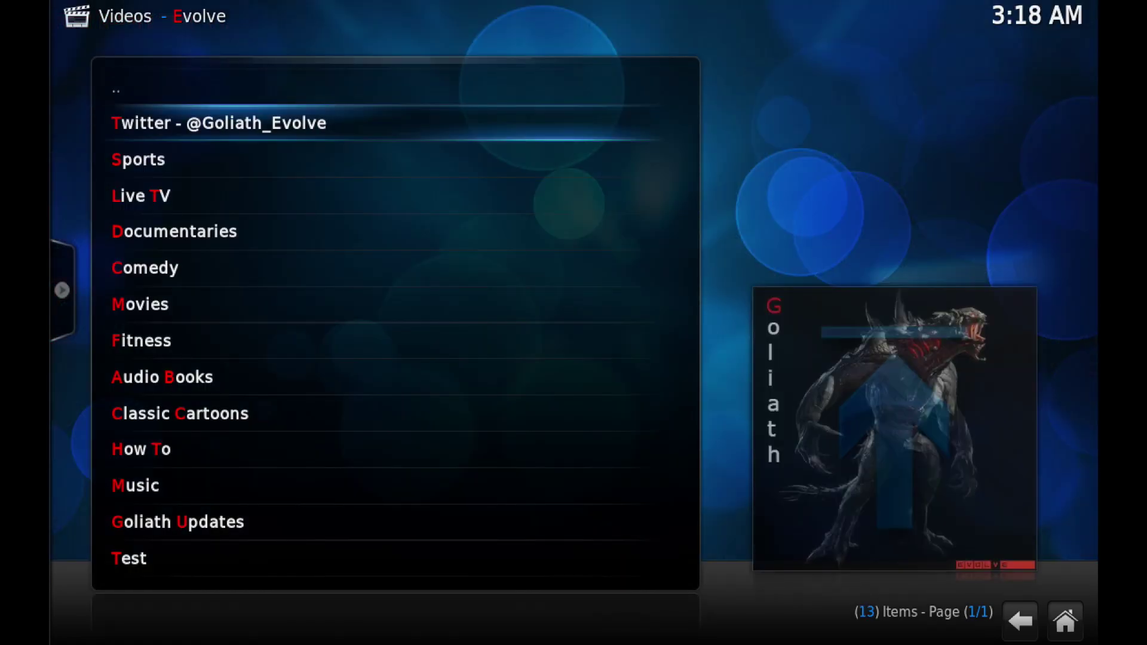
key(Down)
key(Down)
key(Down)
key(Down)
key(Up)
key(Up)
key(Up)
key(Up)
key(Up)
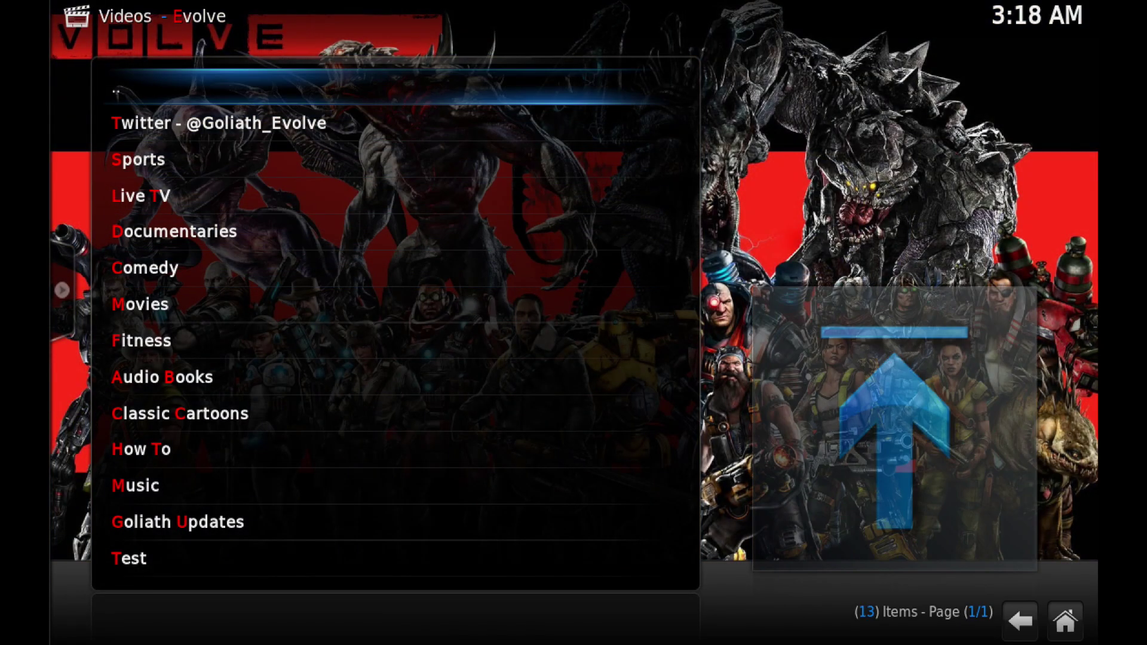
key(Return)
Examine the categories in Evolve's Kraken section and return to the section overview.
key(Right)
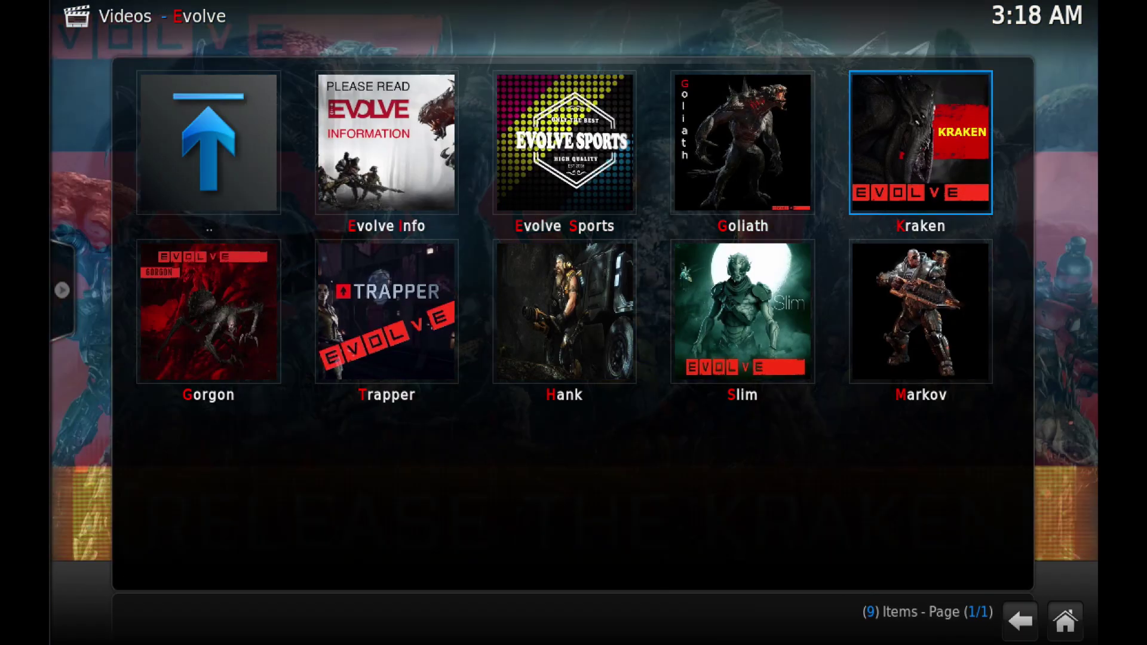
key(Return)
key(Down)
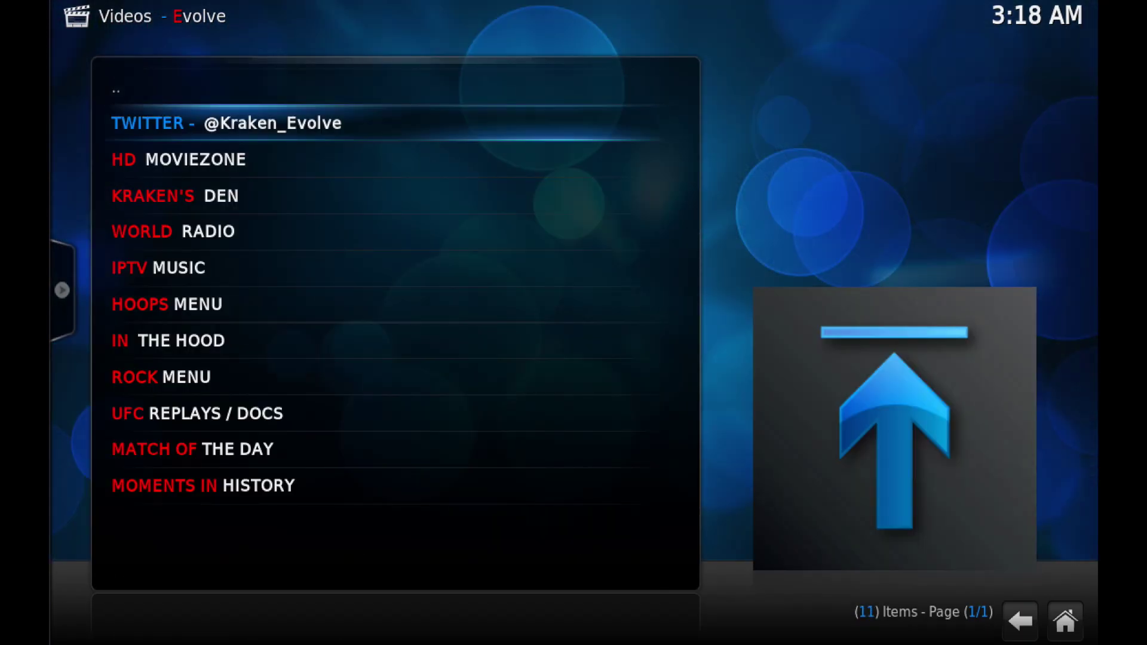
key(Down)
key(Down)
key(Down)
key(Down)
key(Up)
key(Up)
key(Up)
key(Up)
key(Up)
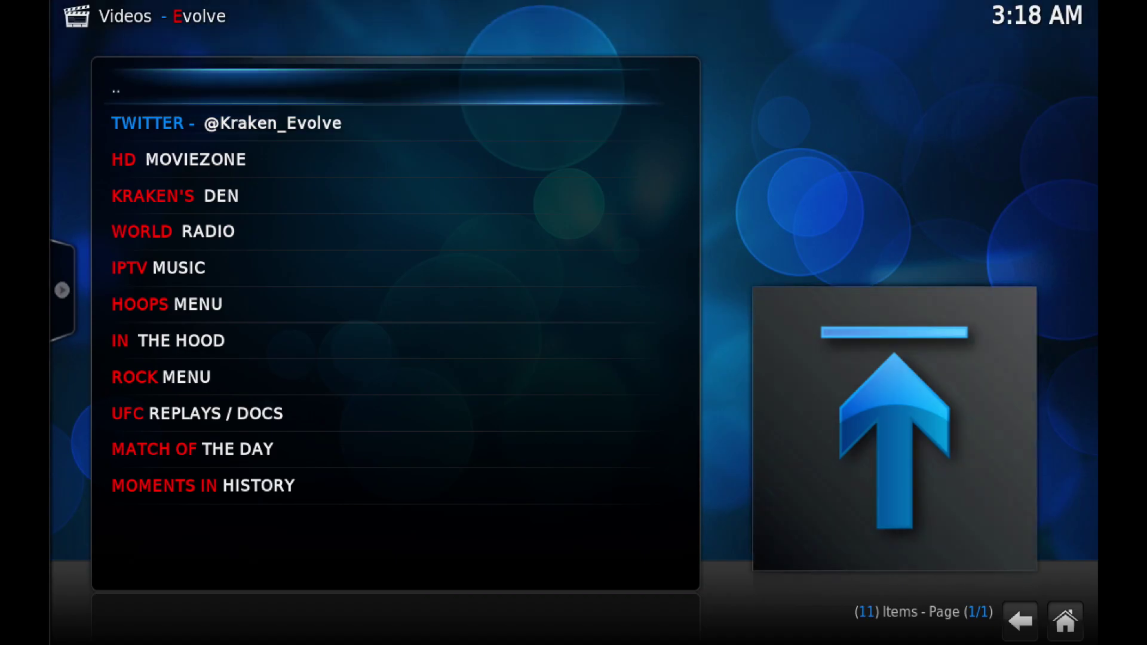
key(Return)
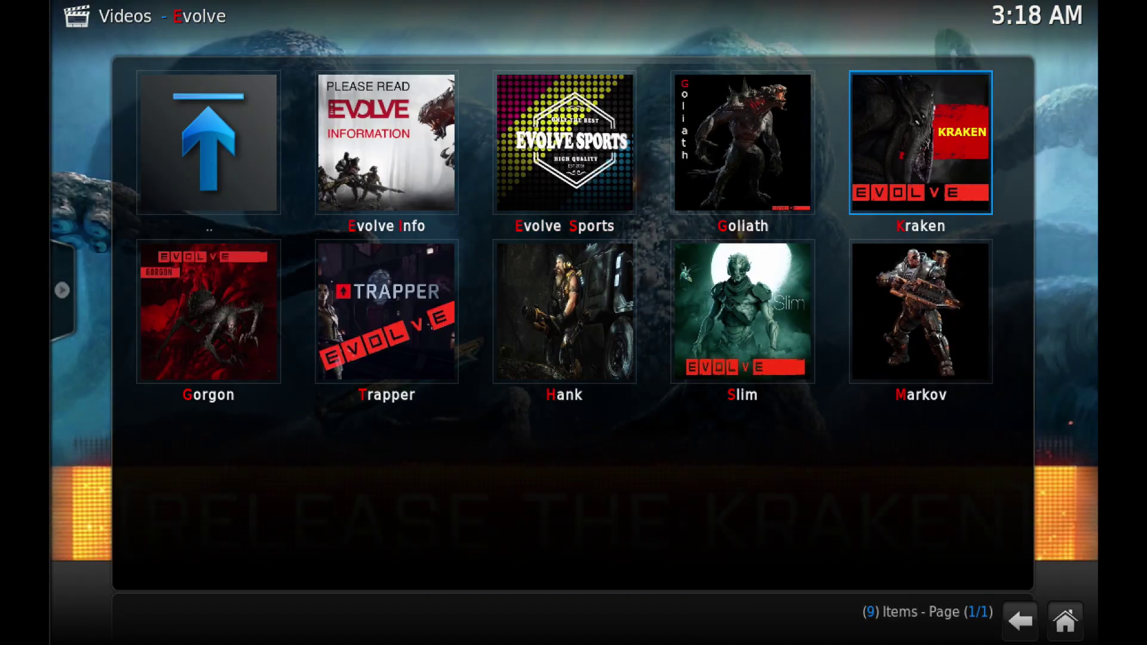
View the categories in Evolve's Gorgon section and return to the section overview.
key(Down)
key(Left)
key(Left)
key(Left)
key(Left)
key(Return)
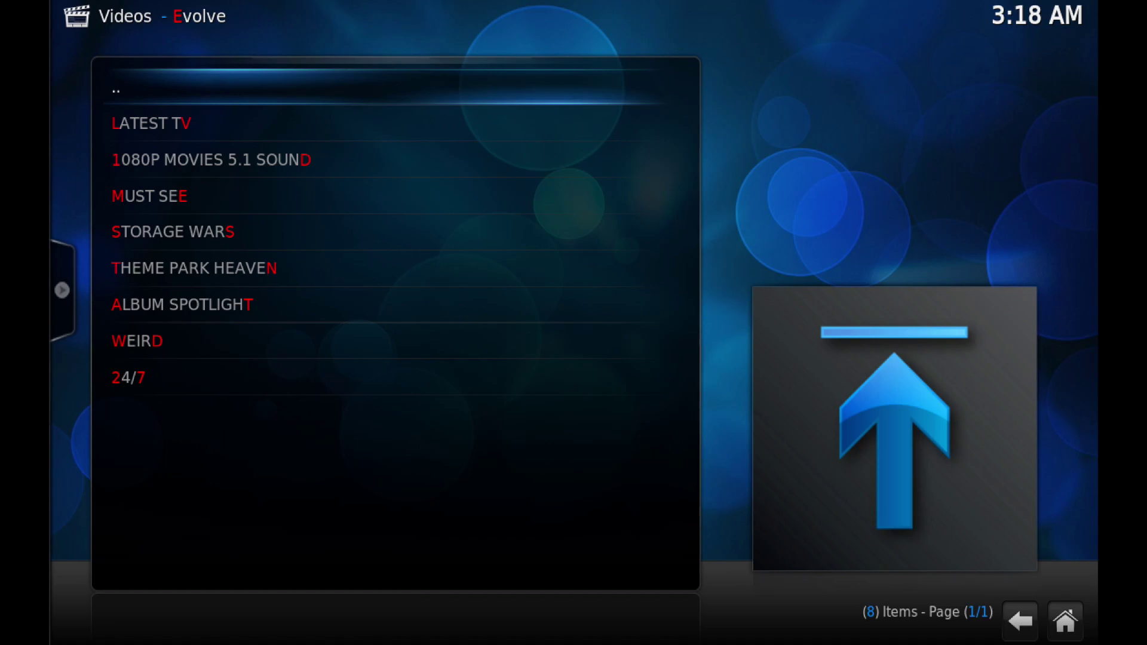
key(Return)
View the categories in Evolve's Trapper section and return to the section overview.
key(Right)
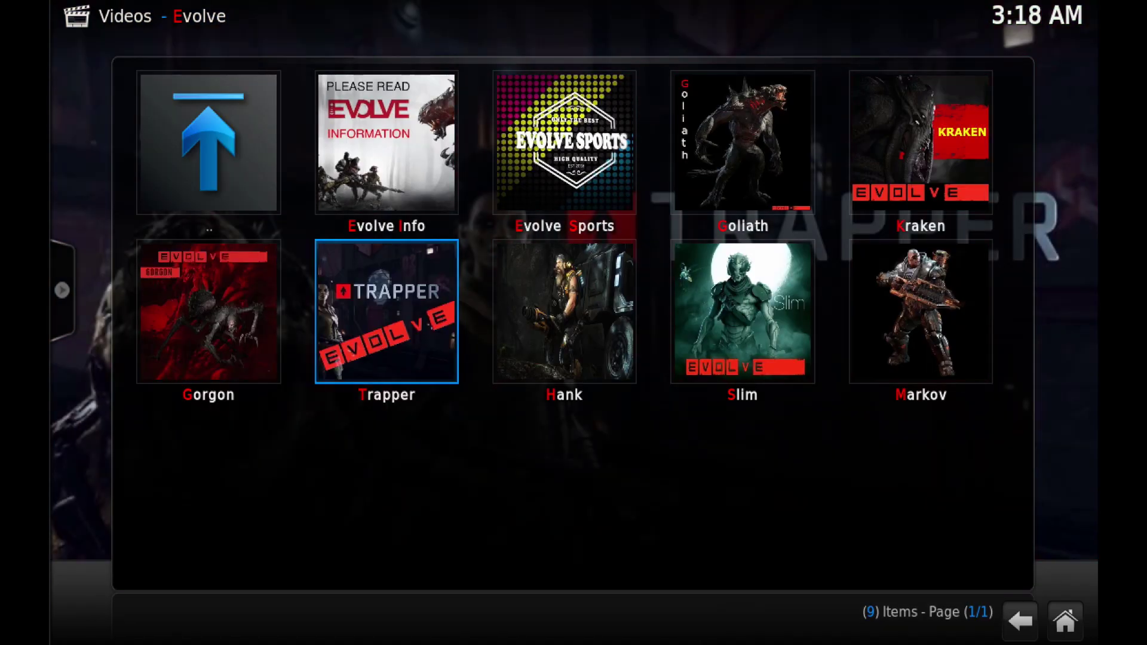
key(Return)
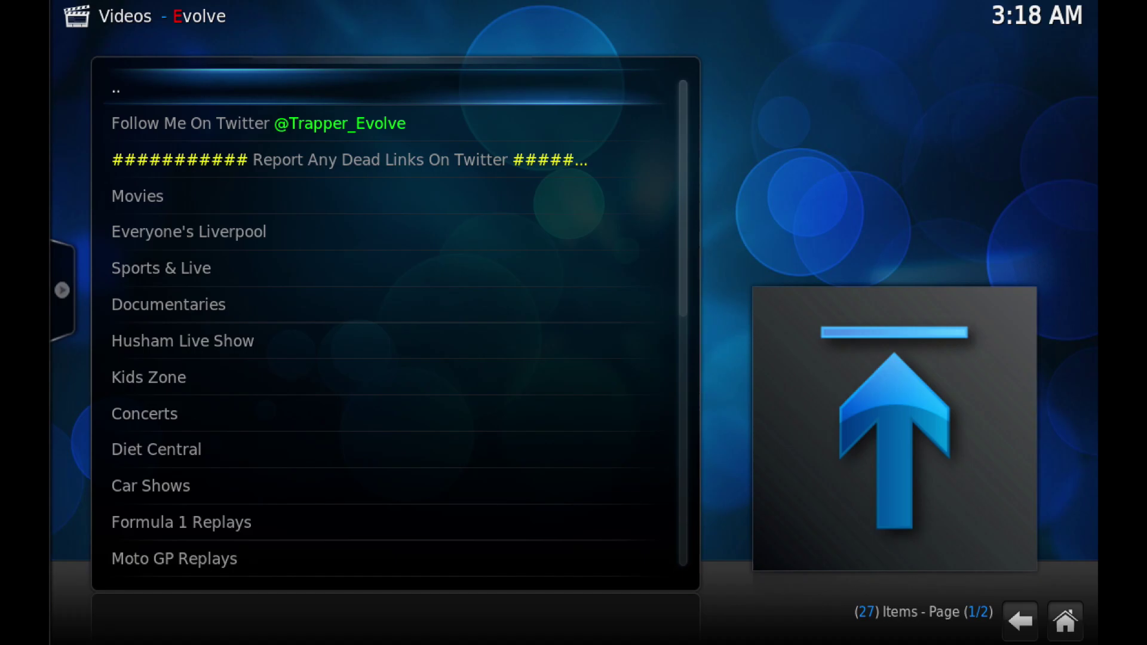
key(Return)
View the categories in Evolve's Markov section and return to the section overview.
key(Right)
key(Right)
key(Right)
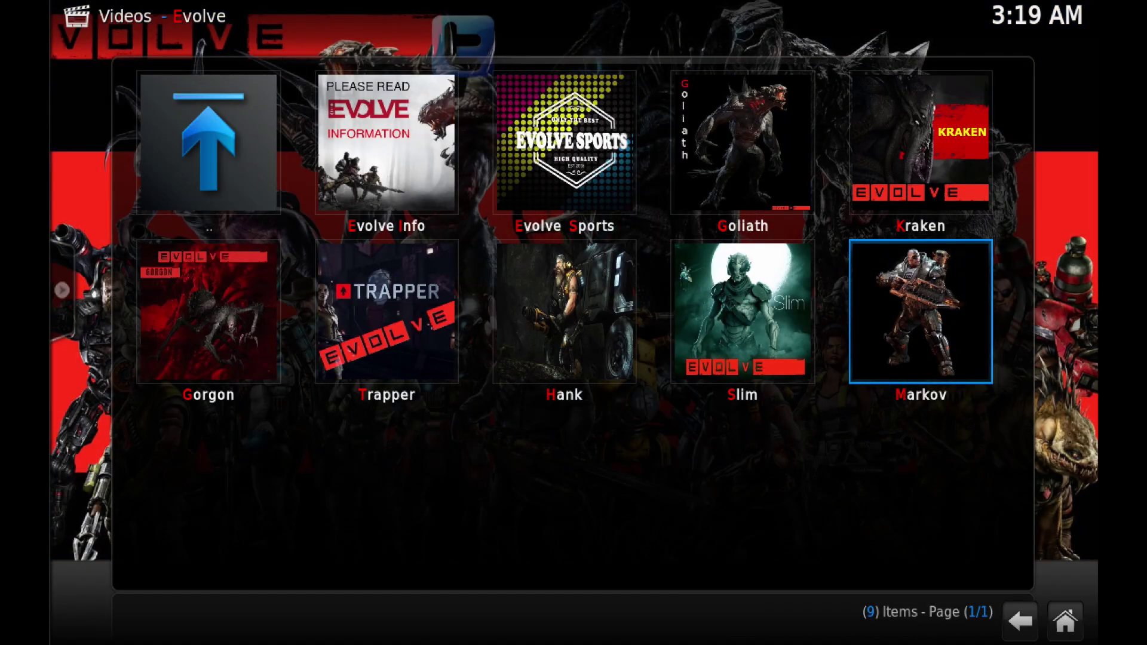
key(Return)
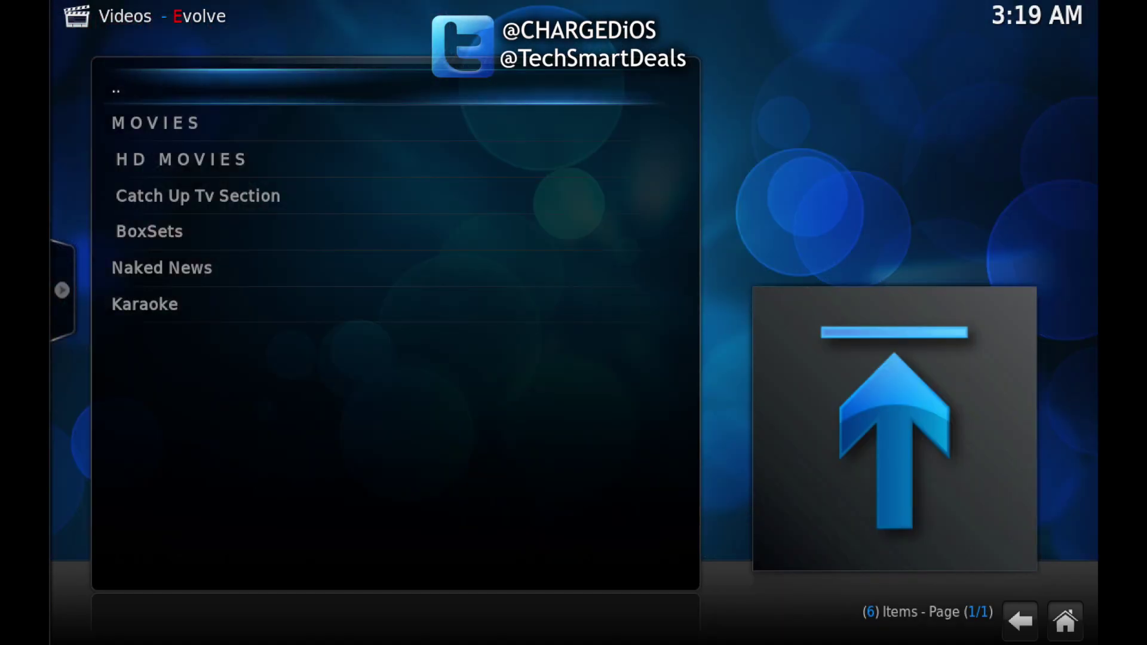
key(Return)
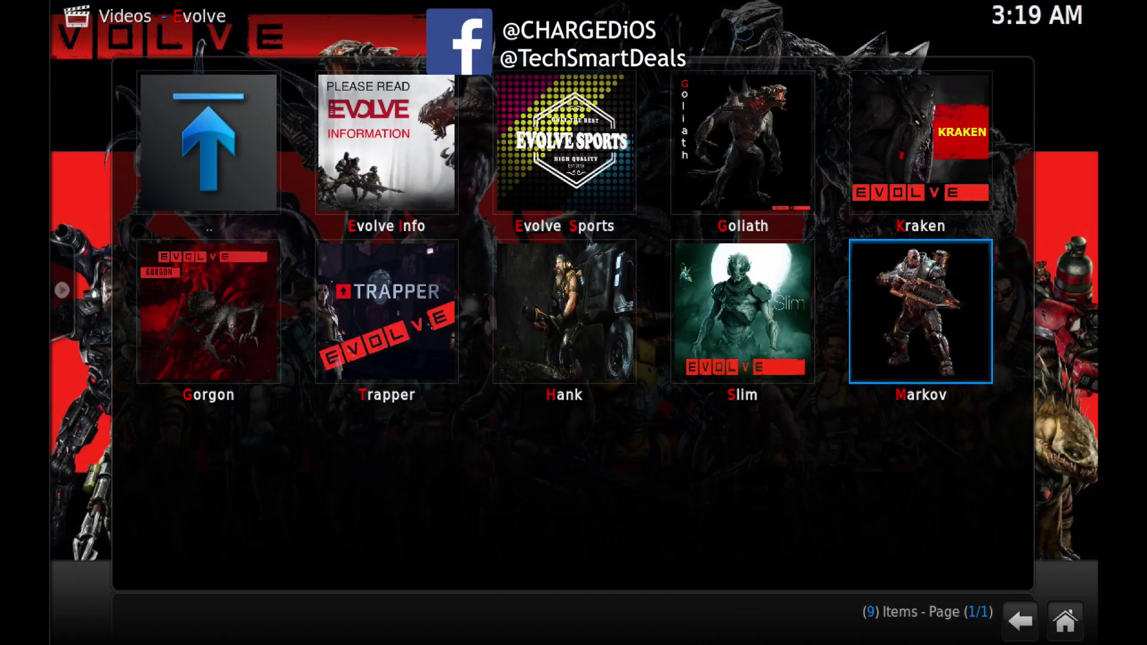
Leave the Evolve add-on and return to the list of video add-ons.
key(Left)
key(Left)
key(Left)
key(Left)
key(Left)
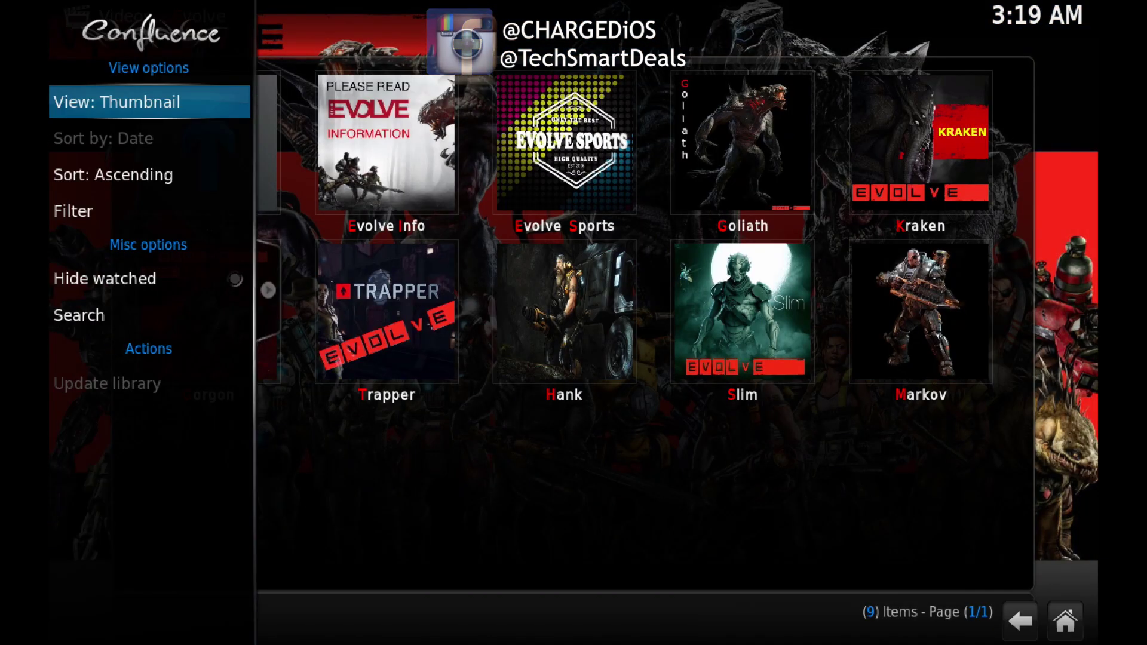
key(Right)
key(Up)
key(Left)
key(Left)
key(Left)
key(Left)
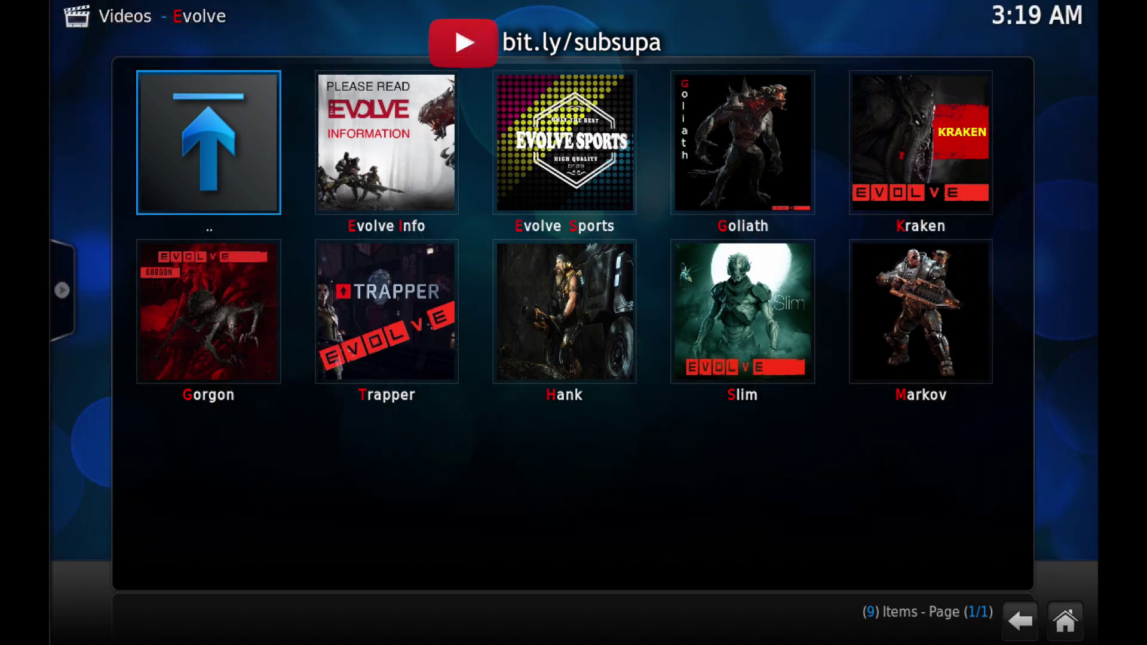
key(Return)
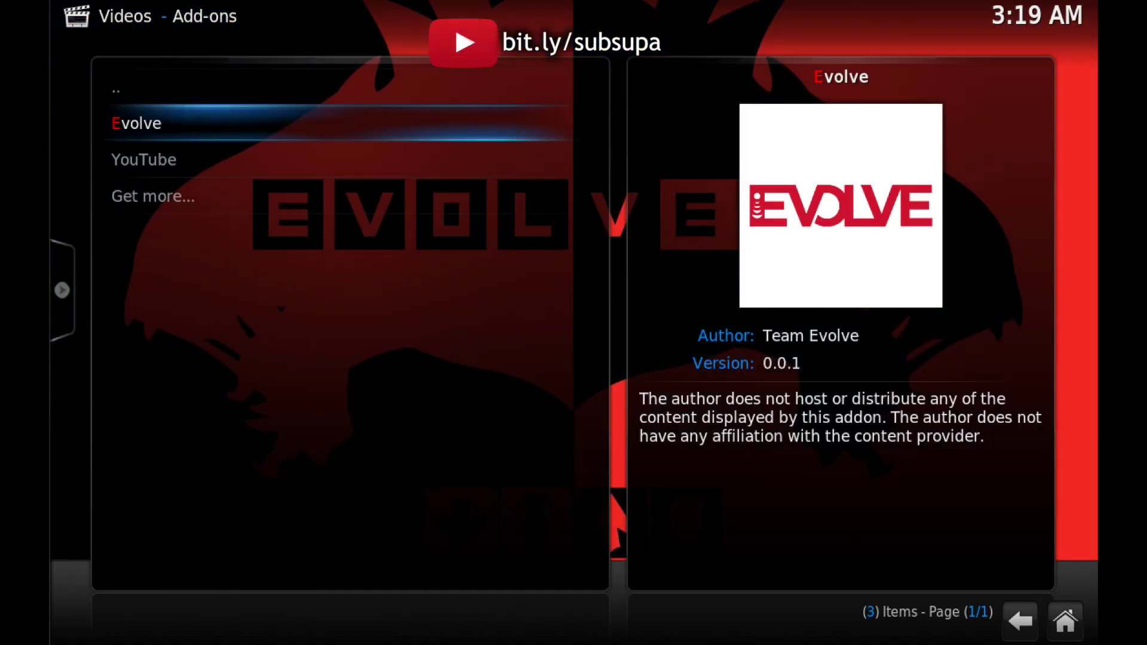